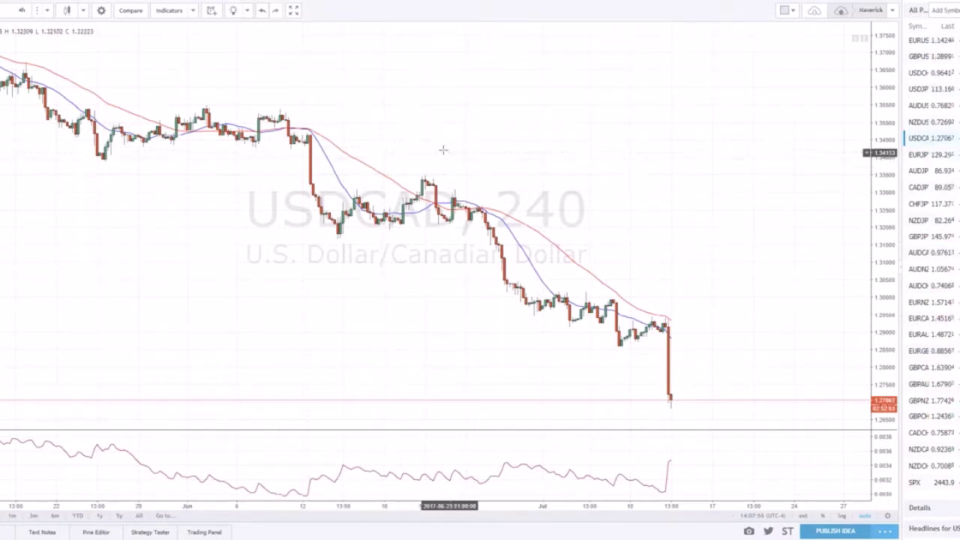
Zoom the USDCAD 240 chart in on the latest bars of the sharp sell-off.
scroll(409, 218, "up", 2)
scroll(409, 217, "up", 1)
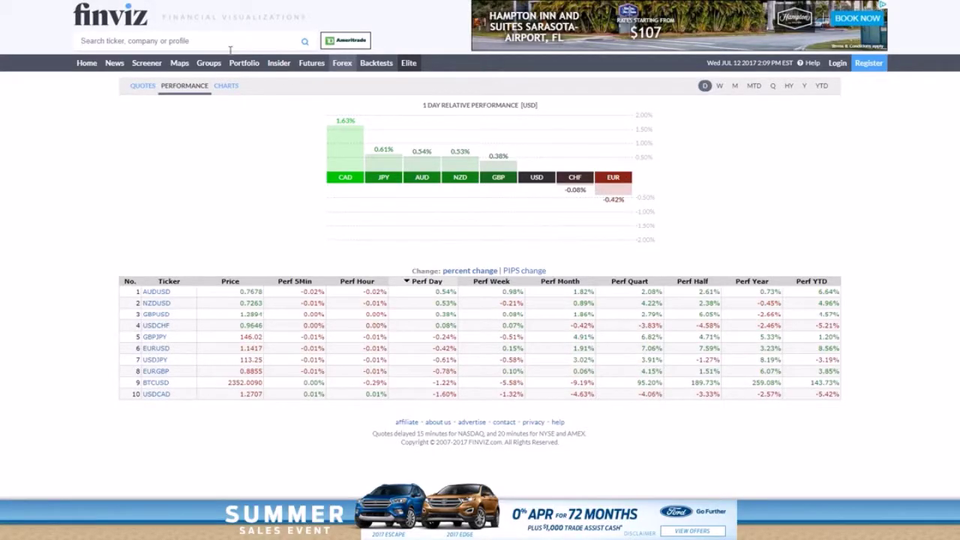
Toggle Finviz currency performance between 1-week and 1-day, dismiss the ads, and return to TradingView.
left_click(719, 87)
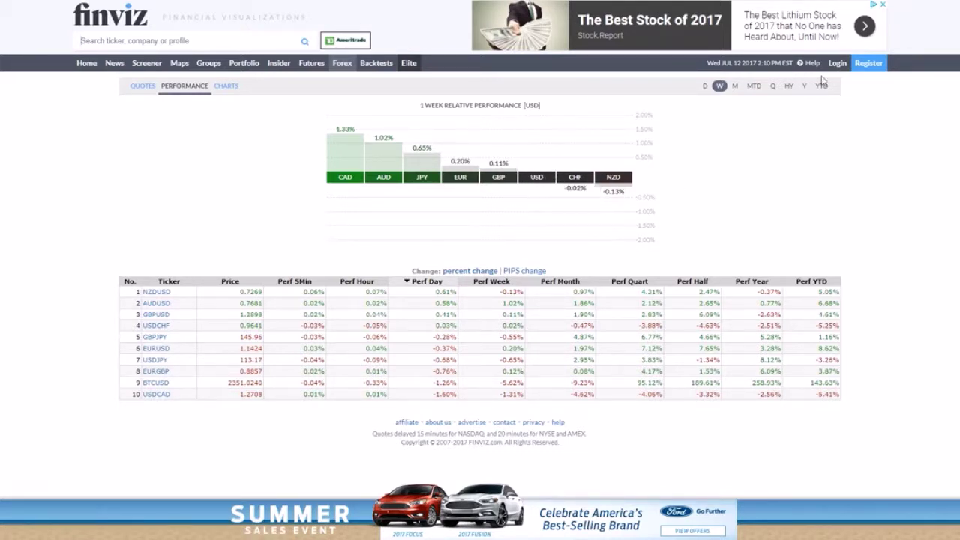
left_click(705, 88)
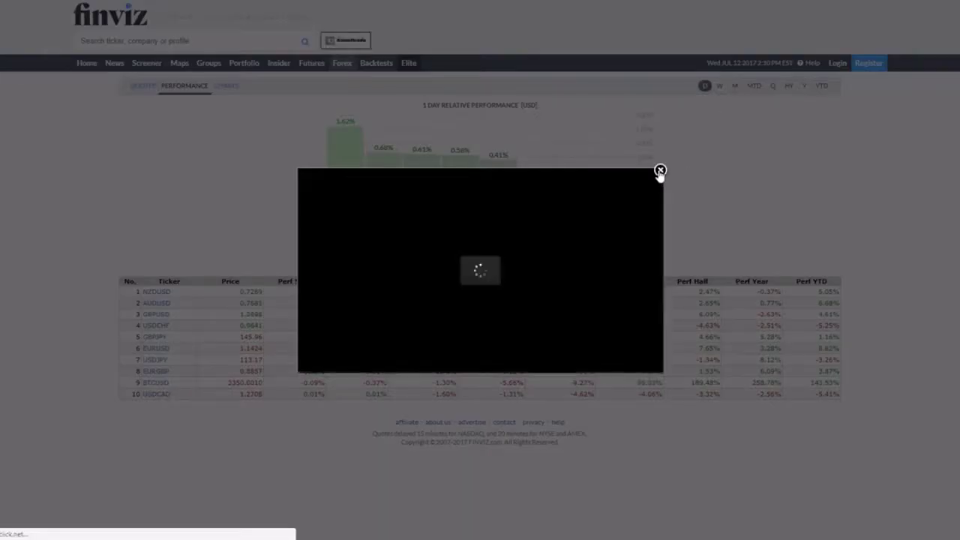
left_click(660, 169)
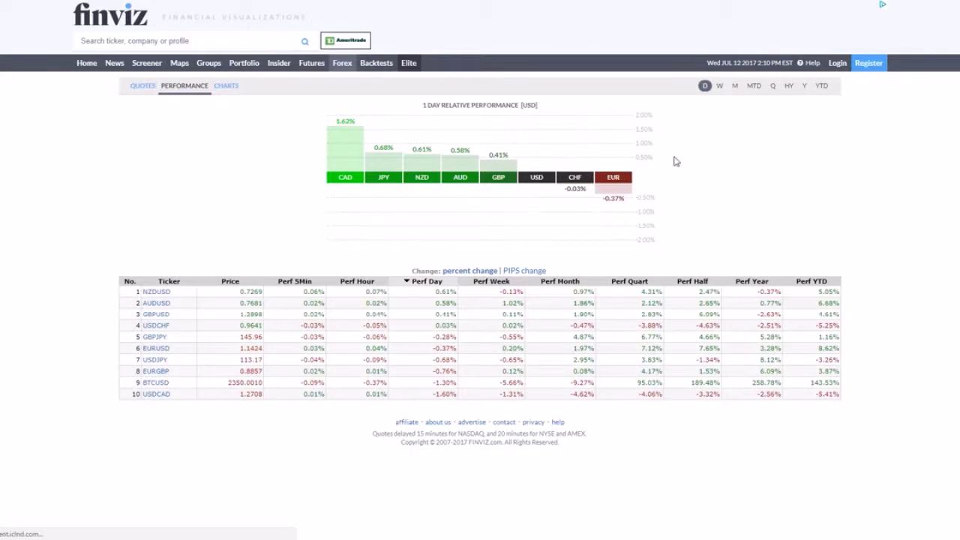
left_click(719, 86)
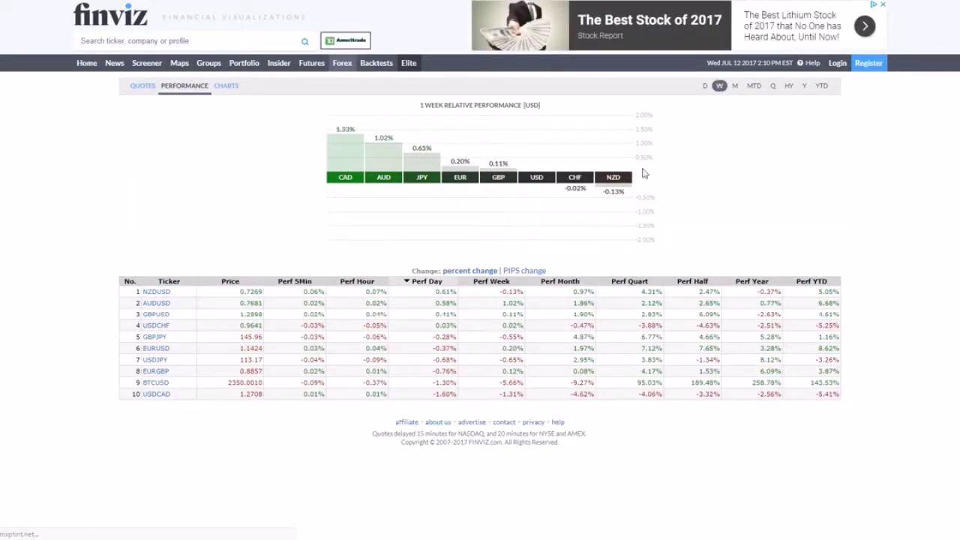
left_click(706, 87)
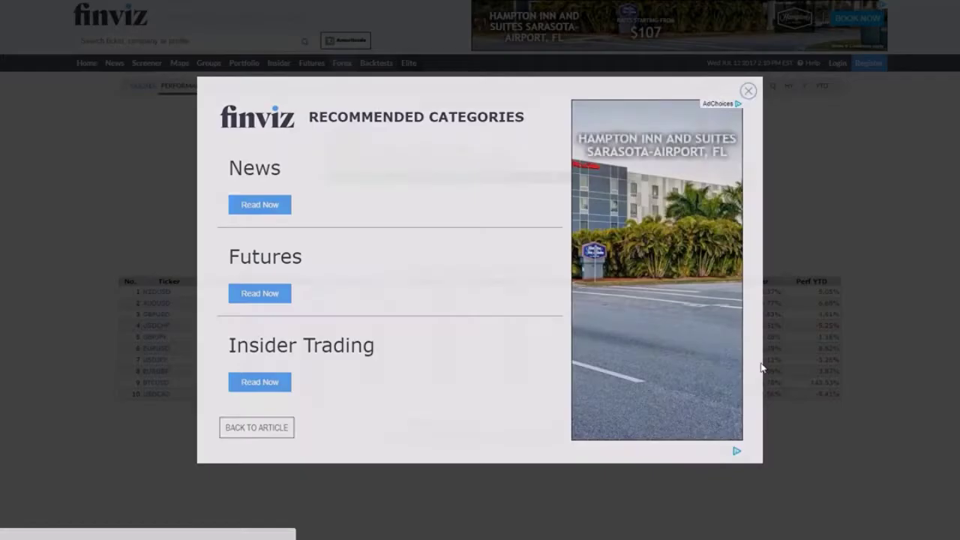
left_click(765, 368)
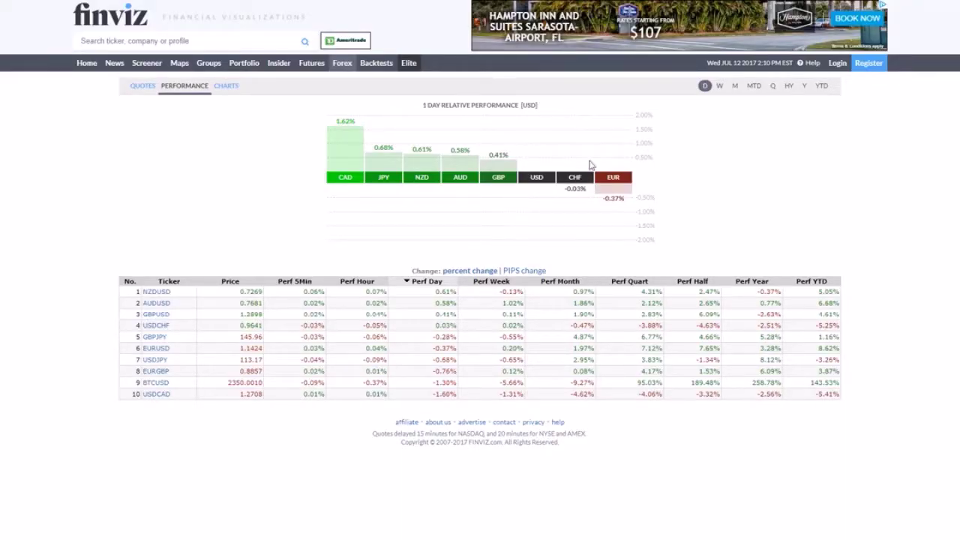
key("ctrl+Tab")
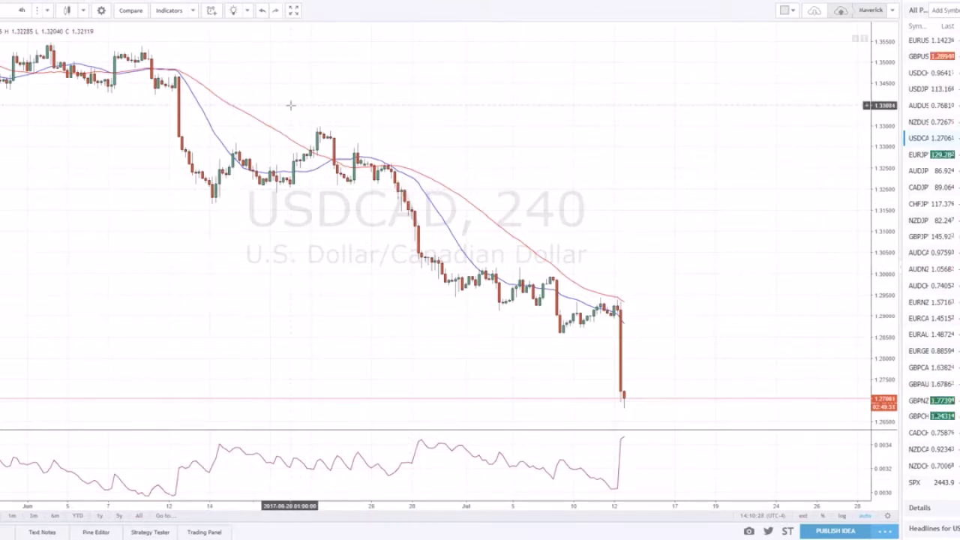
Draw red trend lines along the late-May and mid-June consolidation lows, then review earlier price history.
scroll(300, 105, "down", 1)
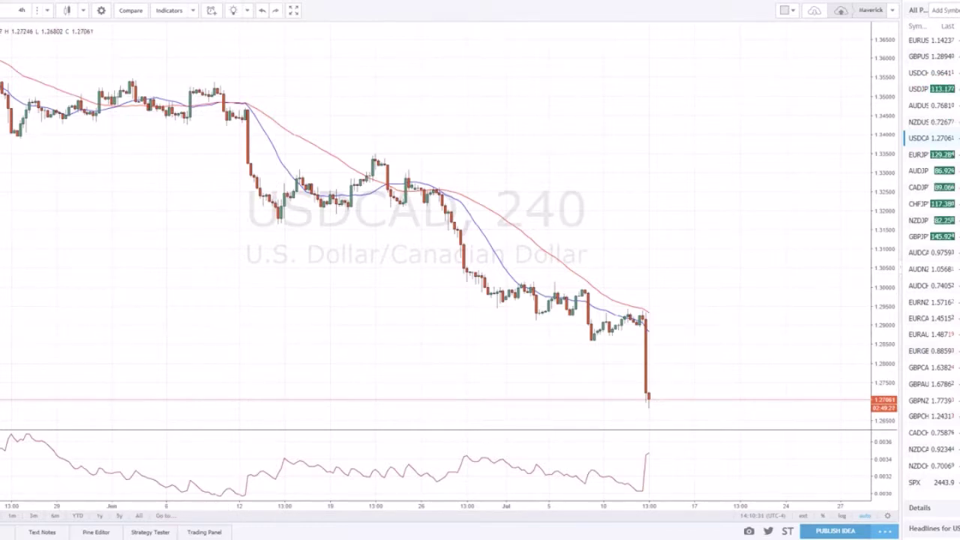
mouse_move(11, 140)
left_mouse_down()
mouse_move(290, 108)
mouse_move(290, 117)
left_mouse_up()
left_click(221, 188)
mouse_move(271, 219)
left_mouse_down()
mouse_move(364, 200)
mouse_move(469, 197)
left_mouse_up()
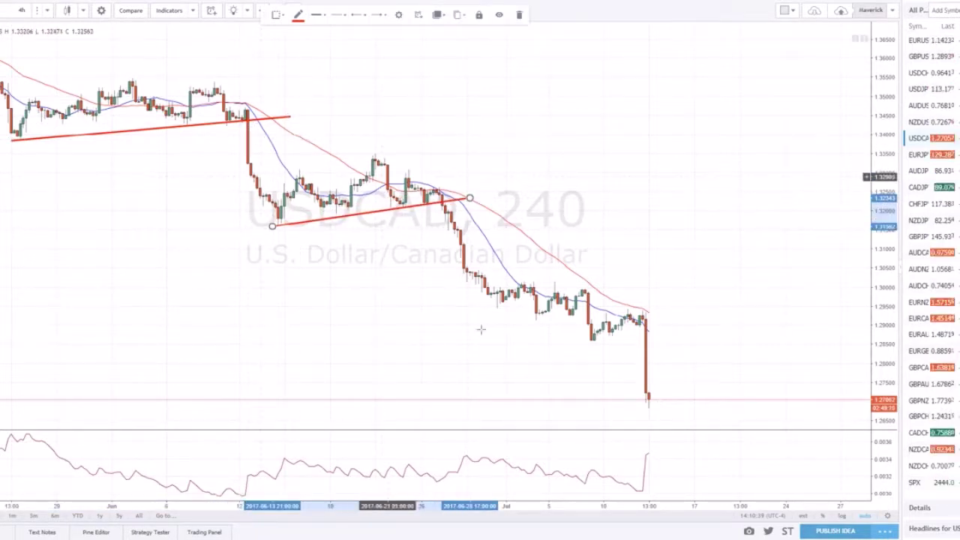
scroll(399, 299, "down", 2)
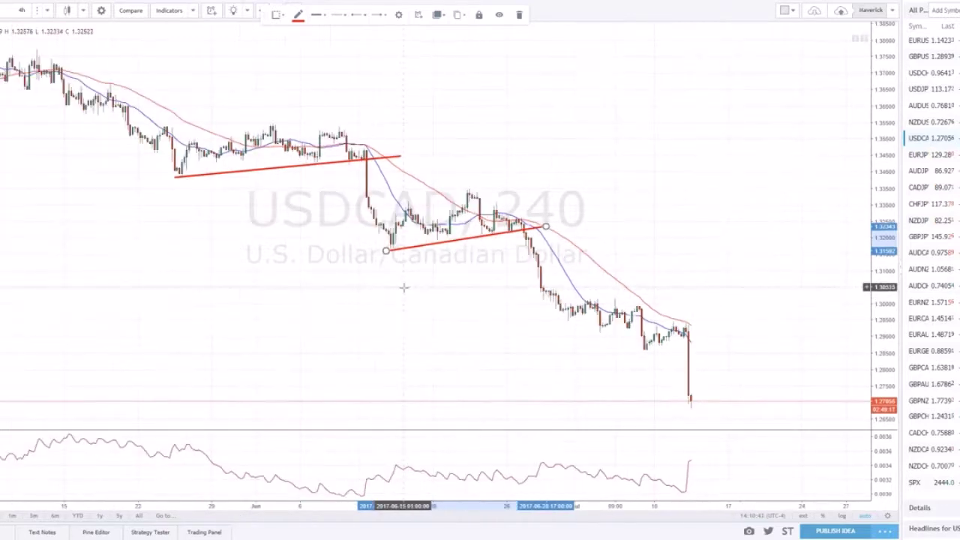
scroll(325, 349, "up", 4)
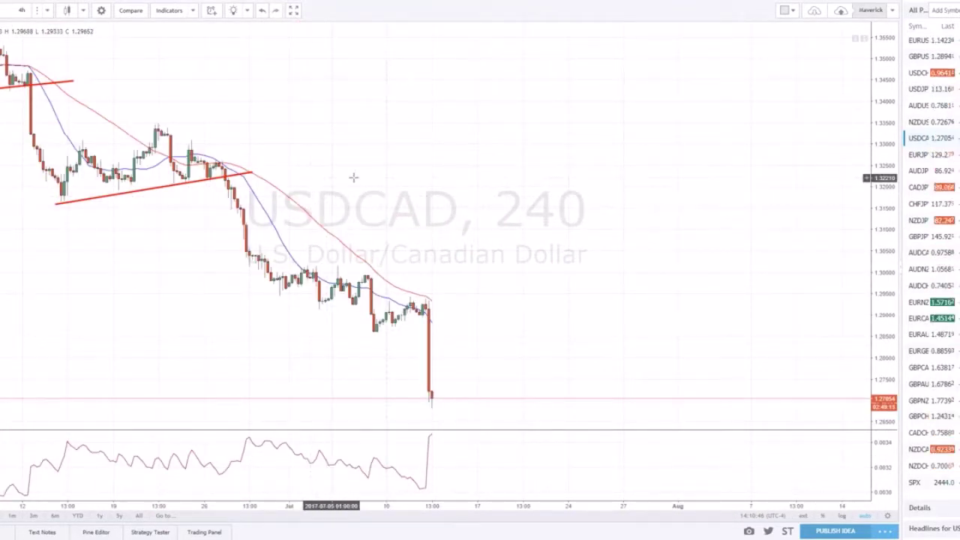
scroll(324, 295, "down", 1)
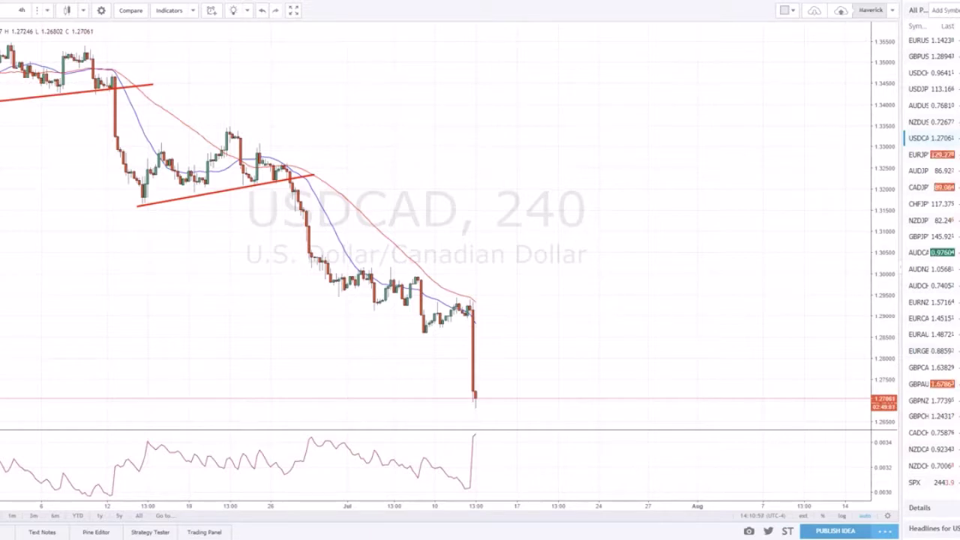
left_click_drag(497, 307, 818, 276)
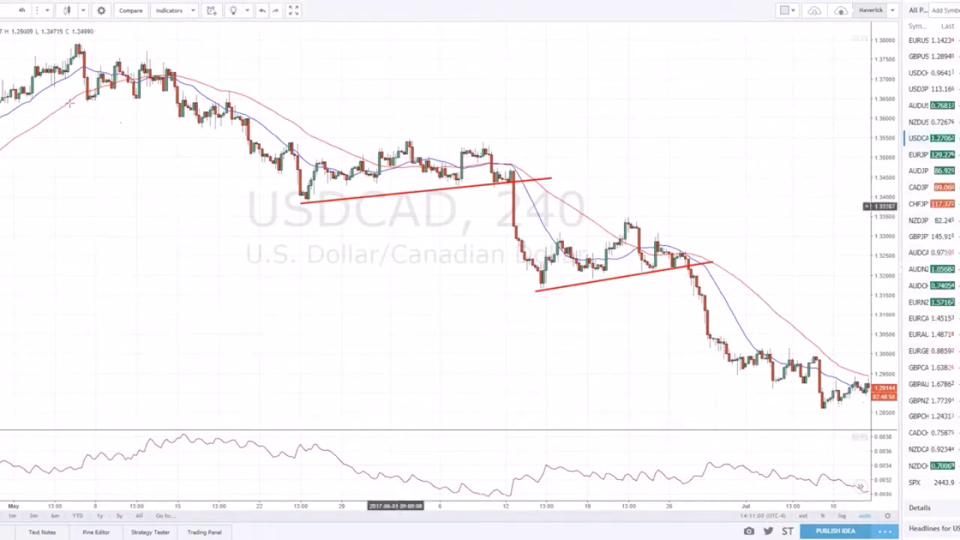
Draw the lower channel line from the early-July low and extend its right end slightly.
left_click(824, 411)
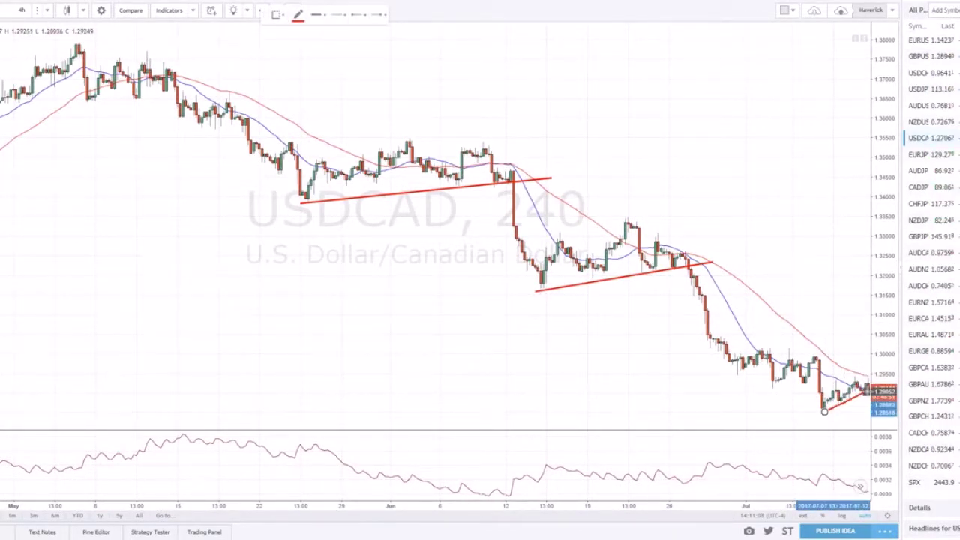
left_click(867, 388)
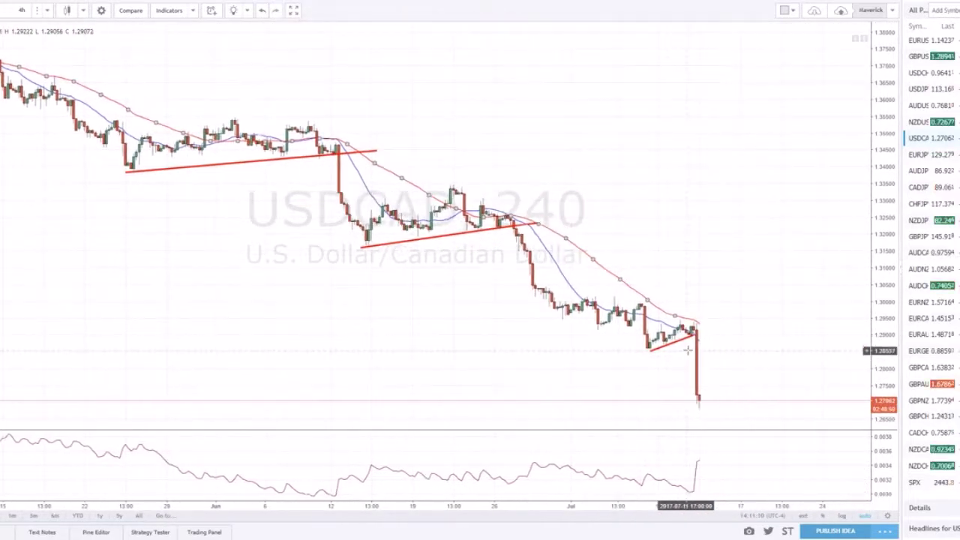
left_click(694, 335)
left_click_drag(706, 327, 708, 328)
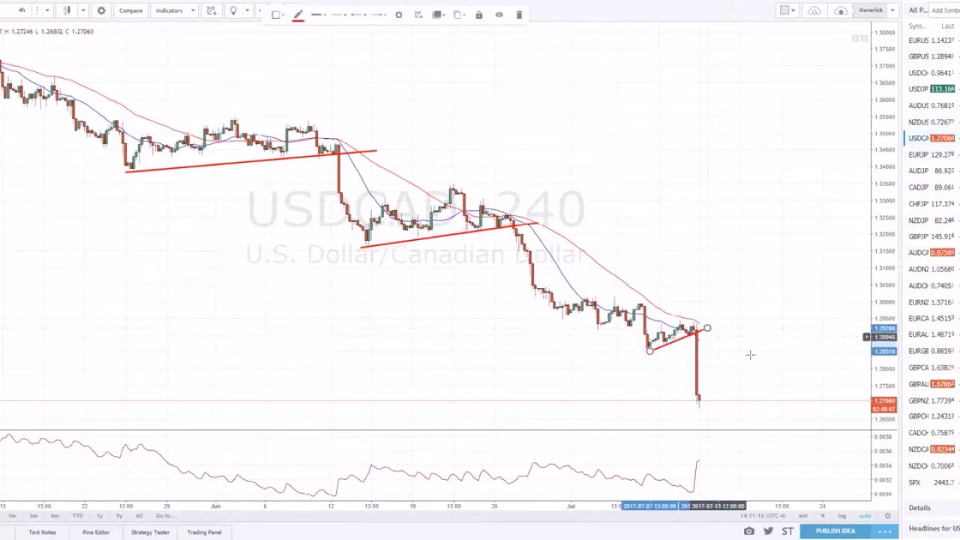
left_click(665, 335)
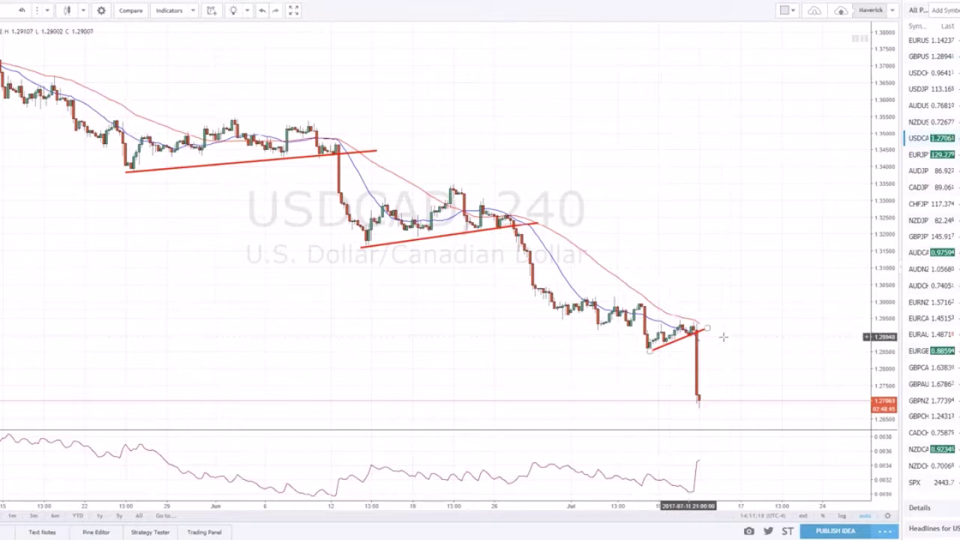
Add the upper channel line above the recent bars and a blue horizontal line near 1.2930.
key("alt+t")
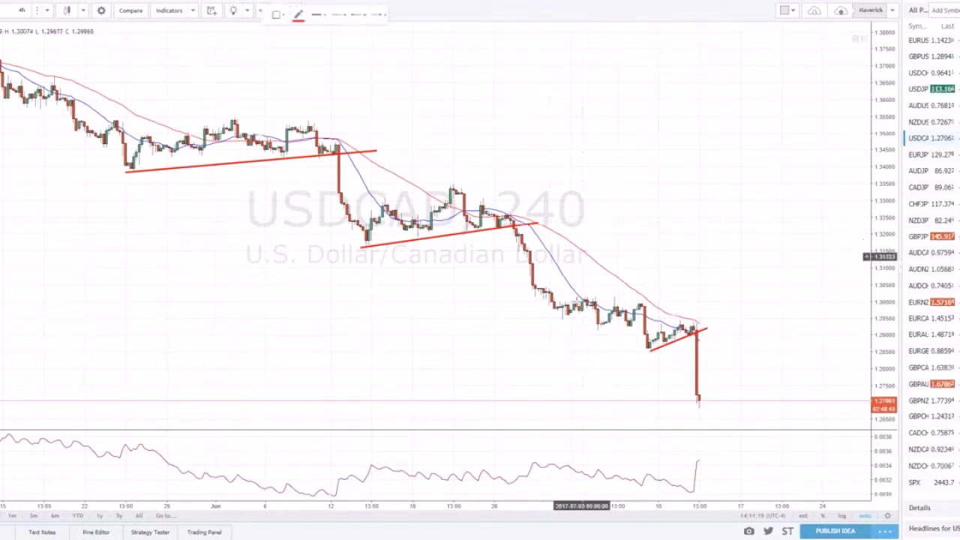
left_click(637, 339)
left_click(726, 299)
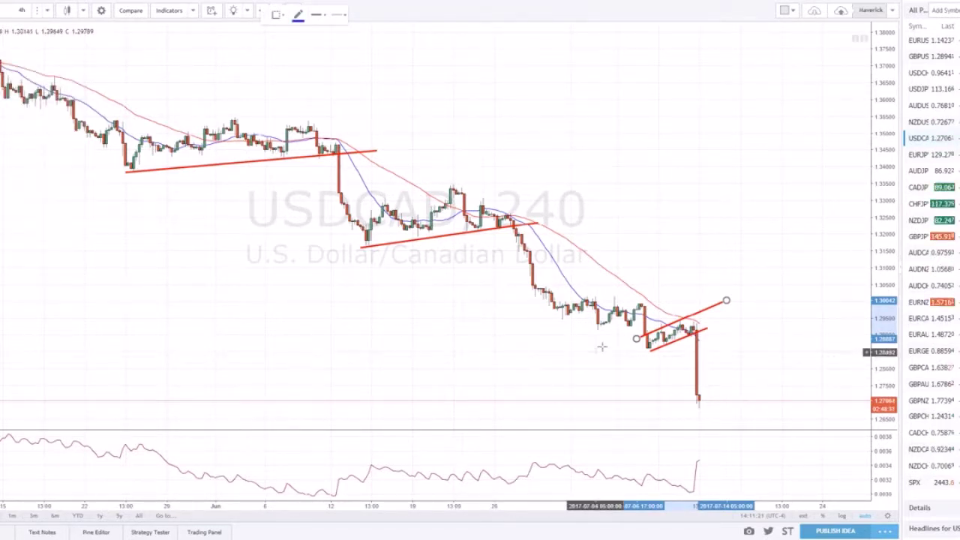
key("alt+h")
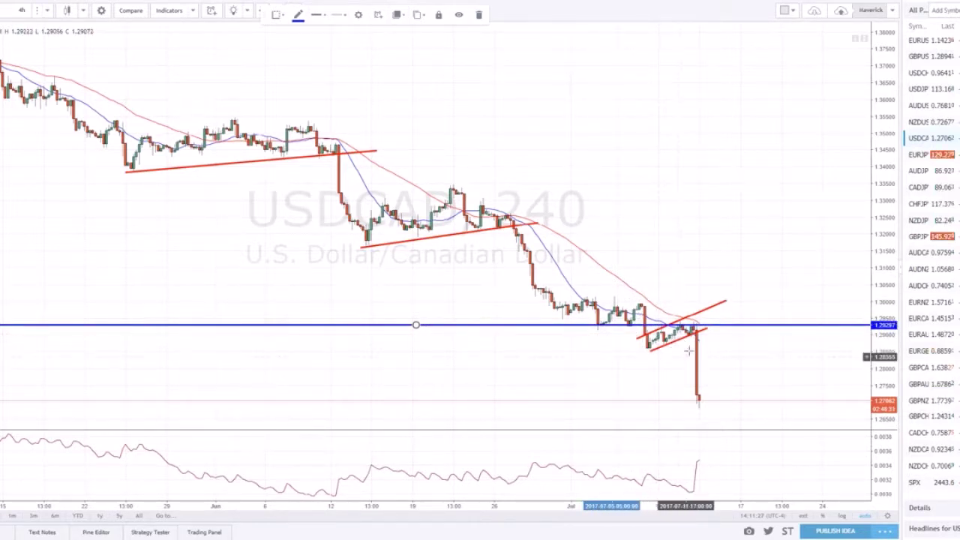
Switch the USDCAD chart to the 1-hour timeframe, then back to 4-hour.
scroll(675, 193, "up", 2)
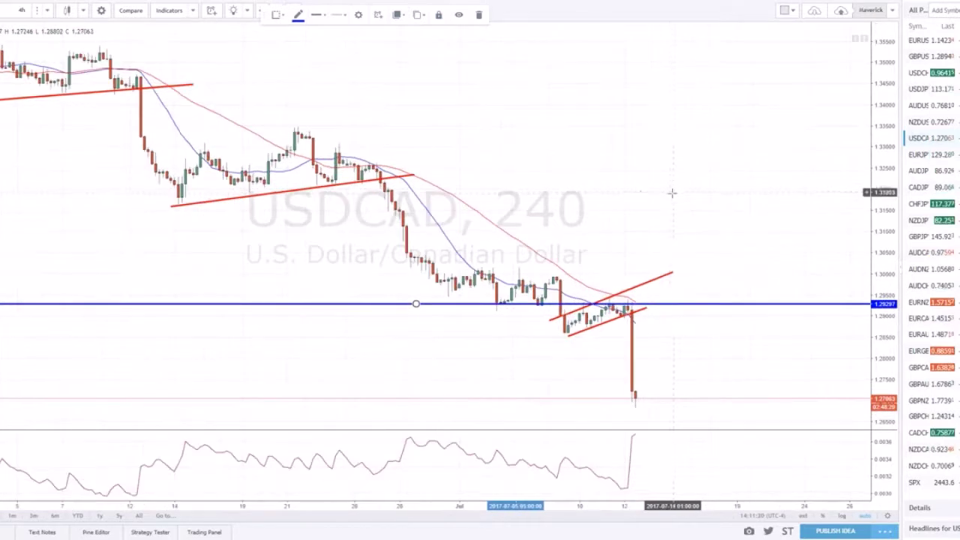
left_click(45, 11)
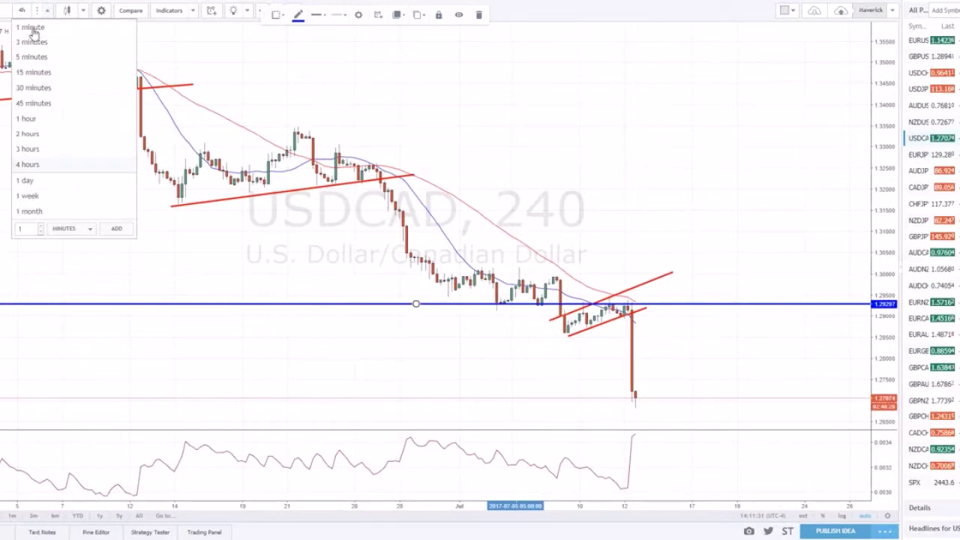
left_click(57, 120)
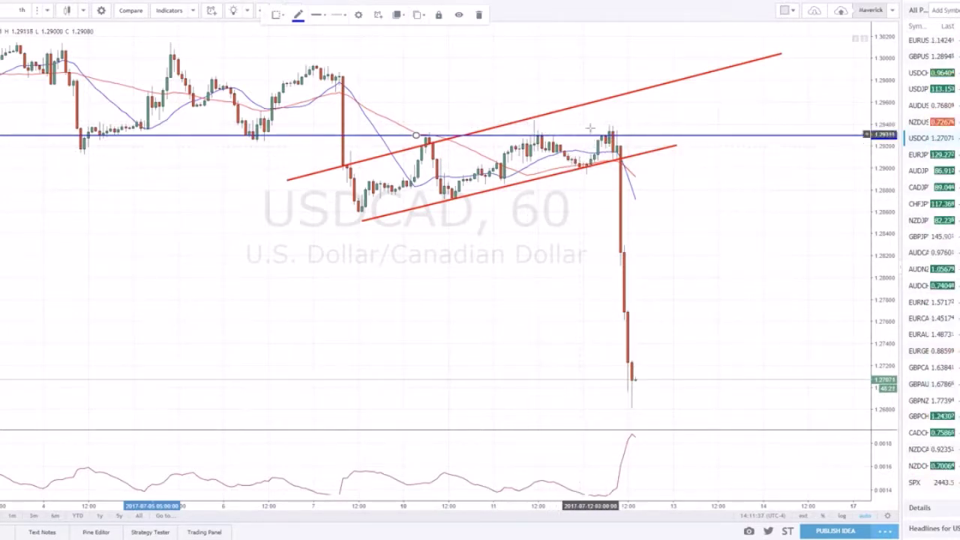
left_click(22, 9)
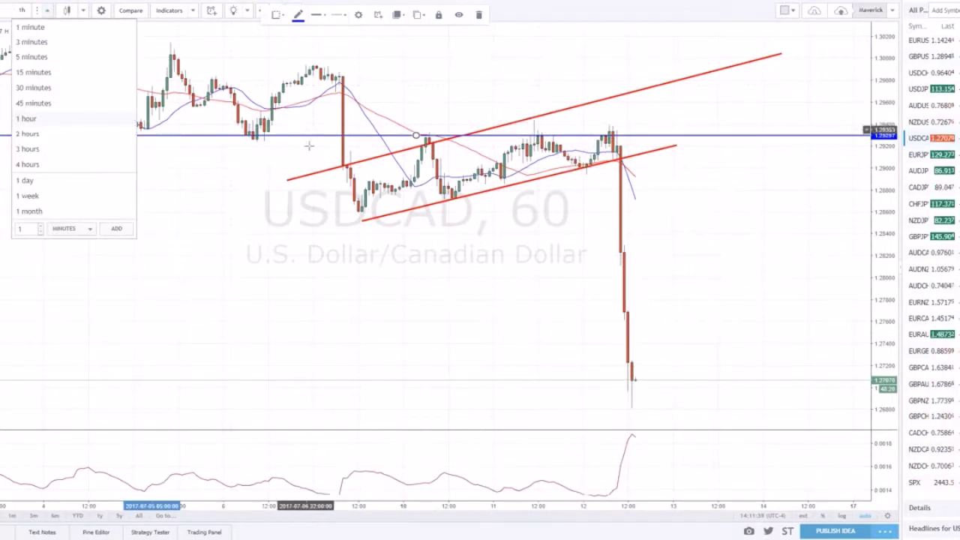
left_click(37, 168)
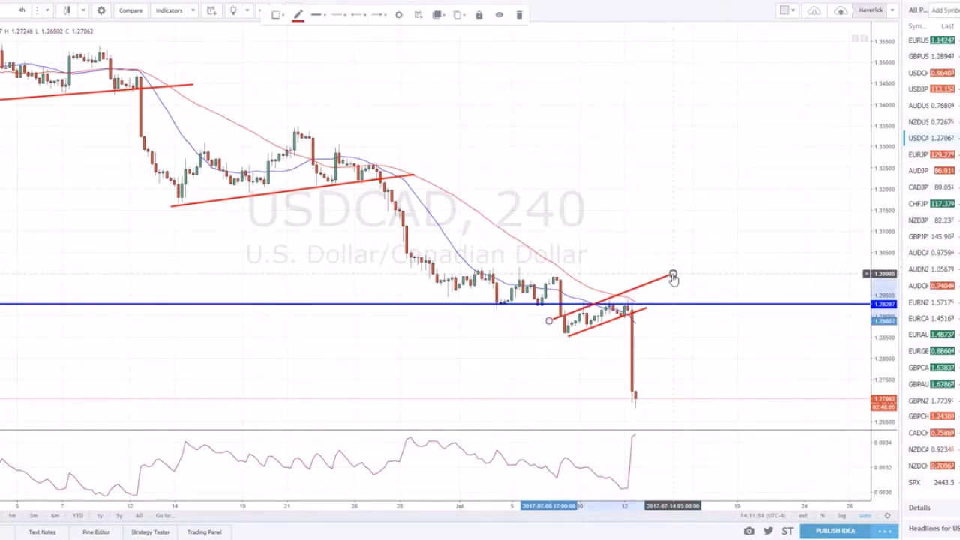
Delete the upper channel line and return the chart to the 1-hour timeframe.
key("Delete")
scroll(609, 372, "up", 2)
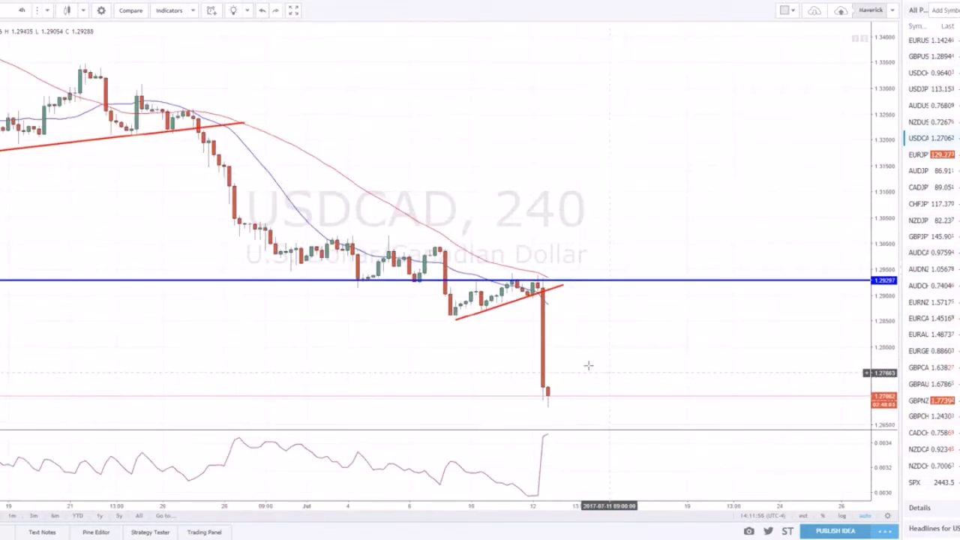
left_click(22, 9)
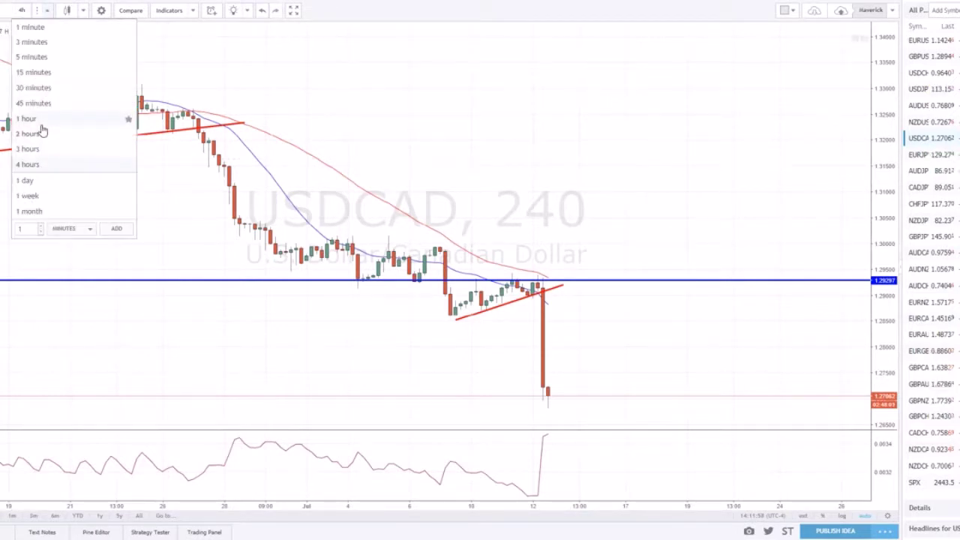
left_click(34, 120)
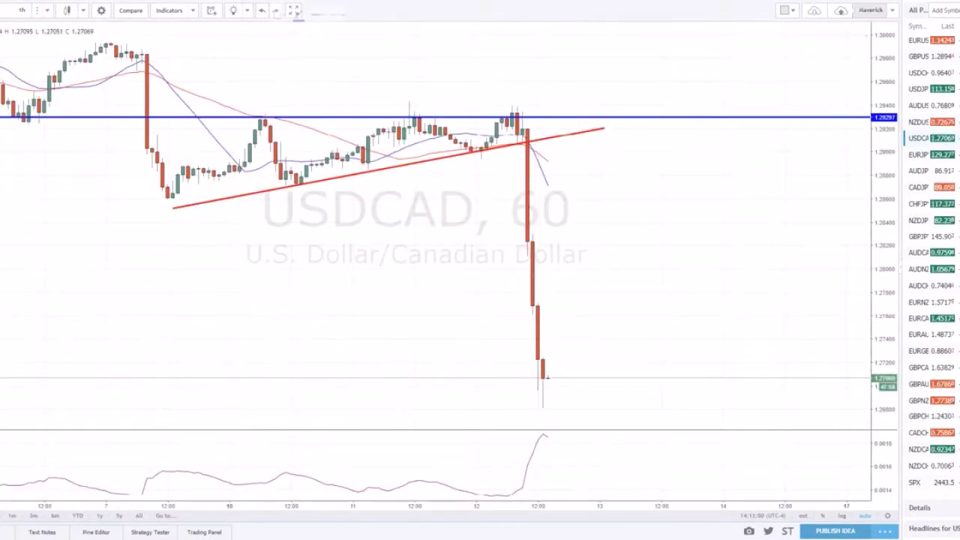
Draw a trial short line above the blue level, then delete it.
left_click(30, 56)
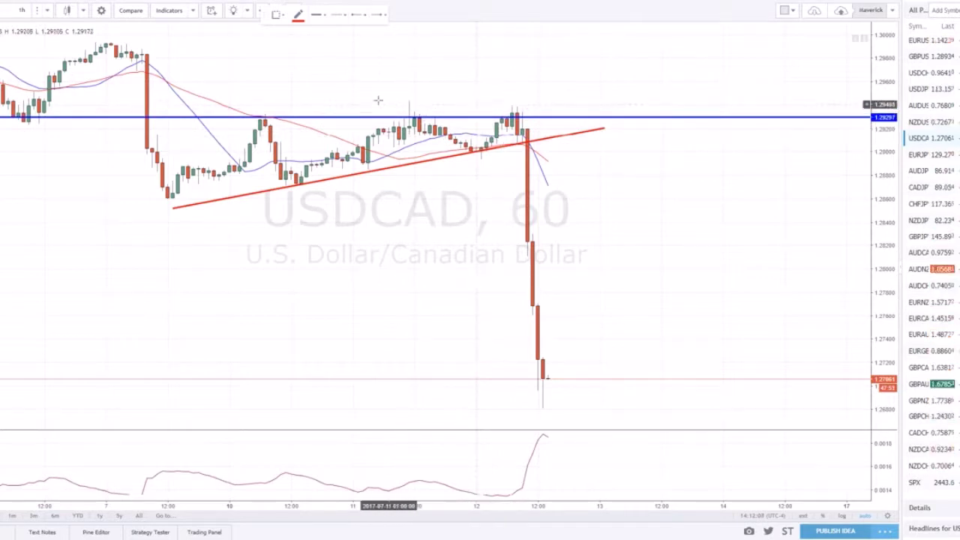
left_click(465, 98)
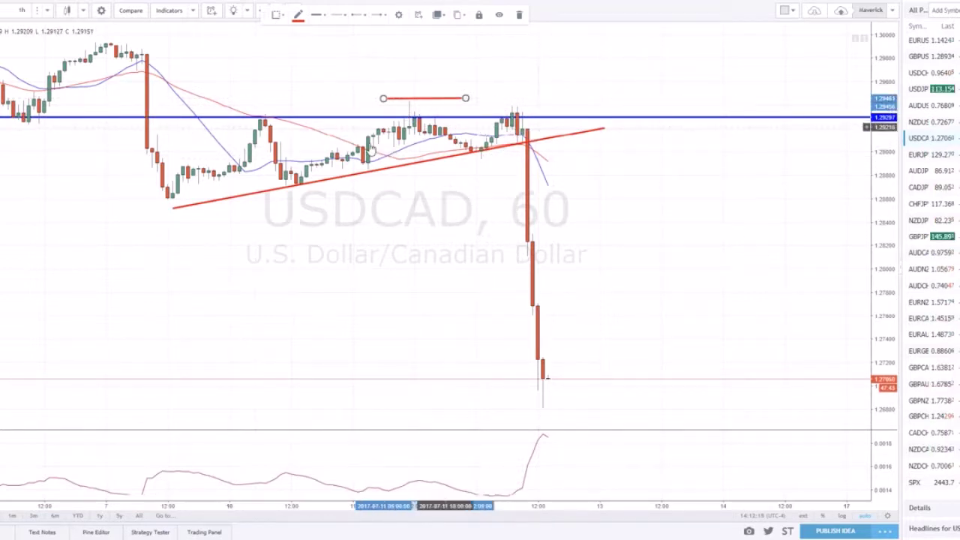
key("Delete")
Draw a short horizontal red line right from the breakout and nudge its left end down.
left_click(427, 163)
left_click_drag(431, 160, 620, 160)
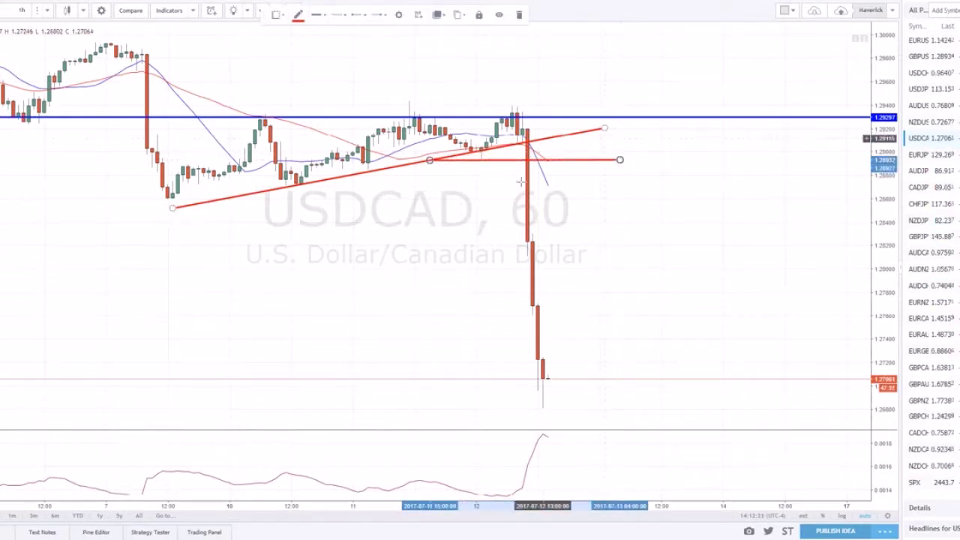
left_click_drag(429, 167, 429, 164)
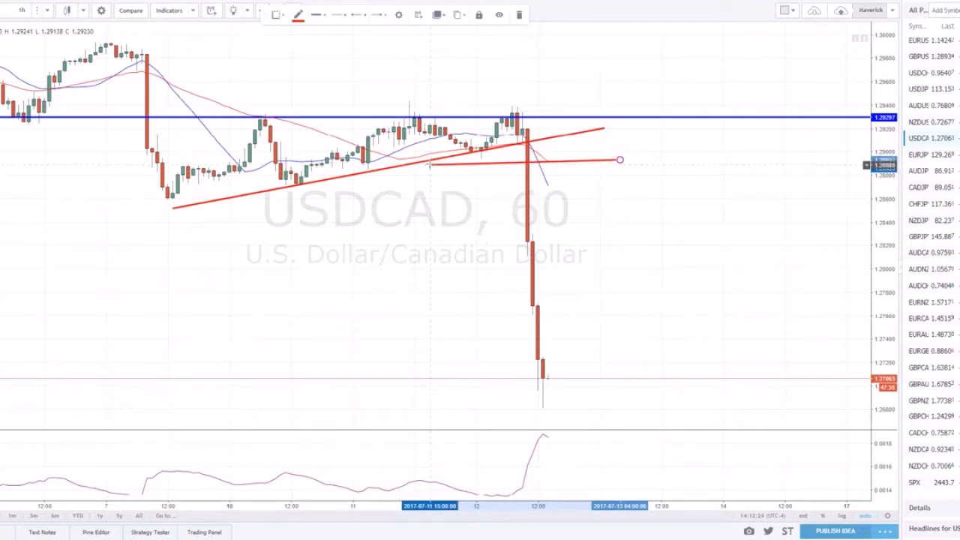
Hide the lower indicator pane, draw a long horizontal line near the early low, then delete it.
left_click(152, 214)
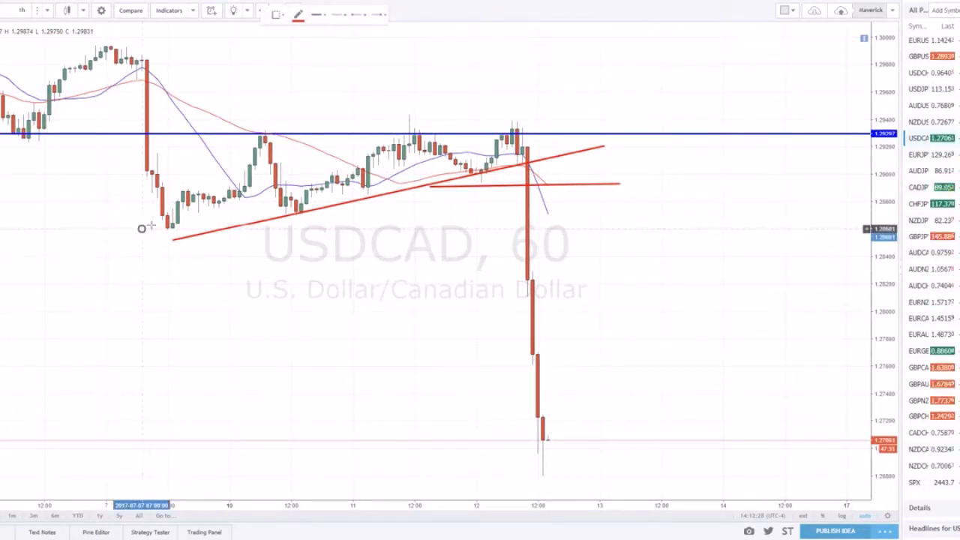
left_click(141, 229)
left_click(691, 228)
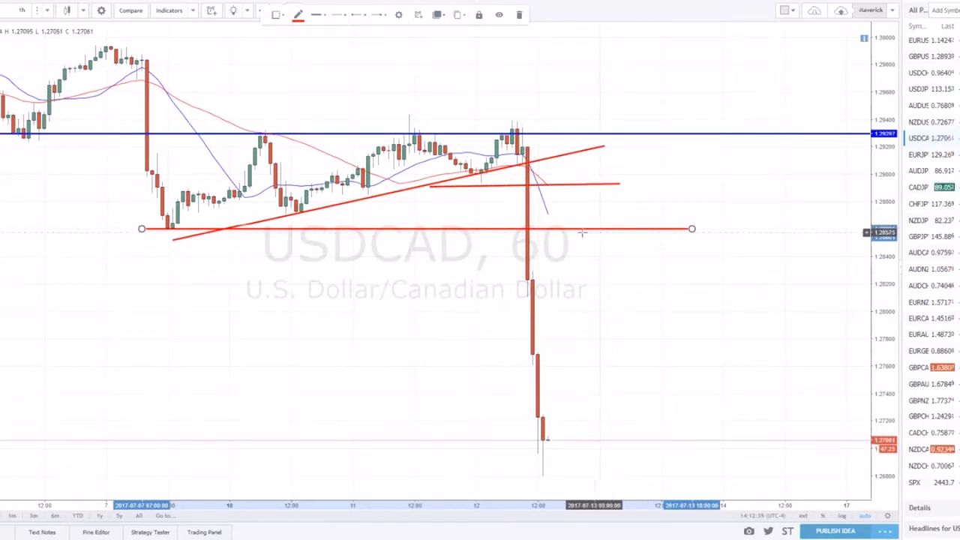
key("Delete")
Delete the short horizontal line, draw and remove a test line above the blue level, then zoom out.
left_click(593, 186)
key("Delete")
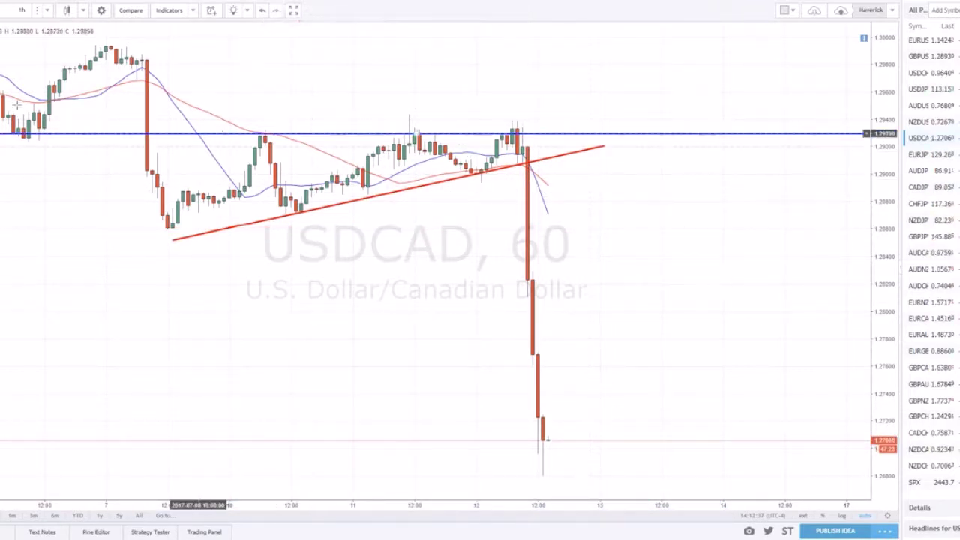
key("alt+t")
left_click(476, 112)
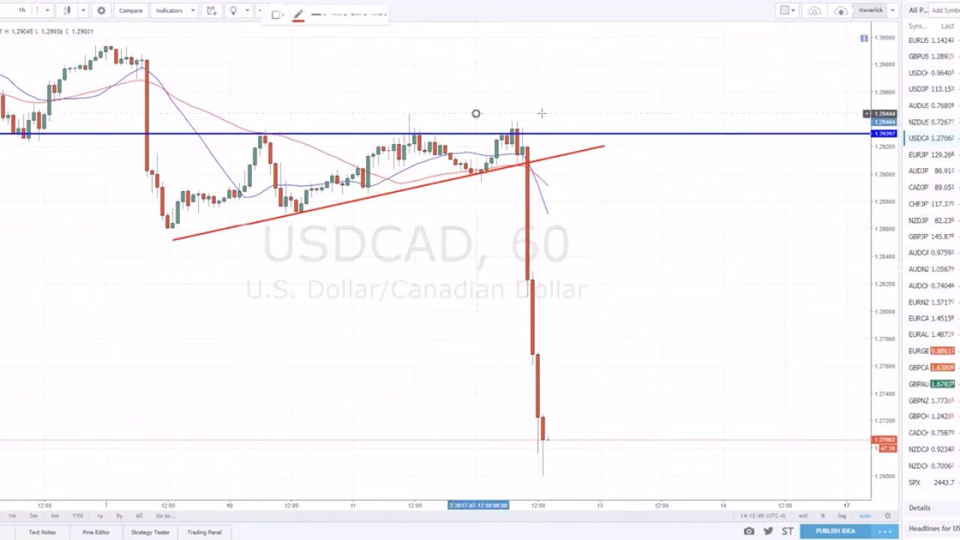
left_click(609, 114)
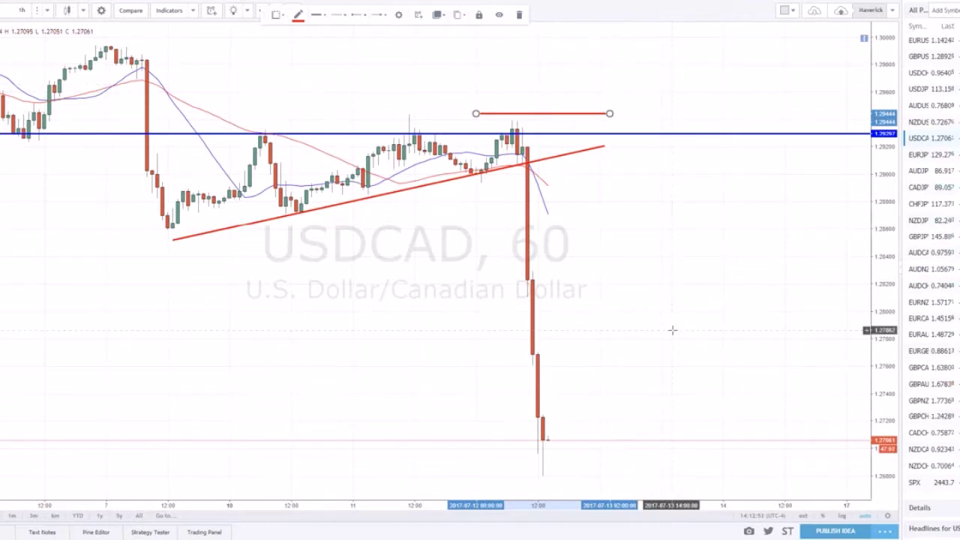
key("Delete")
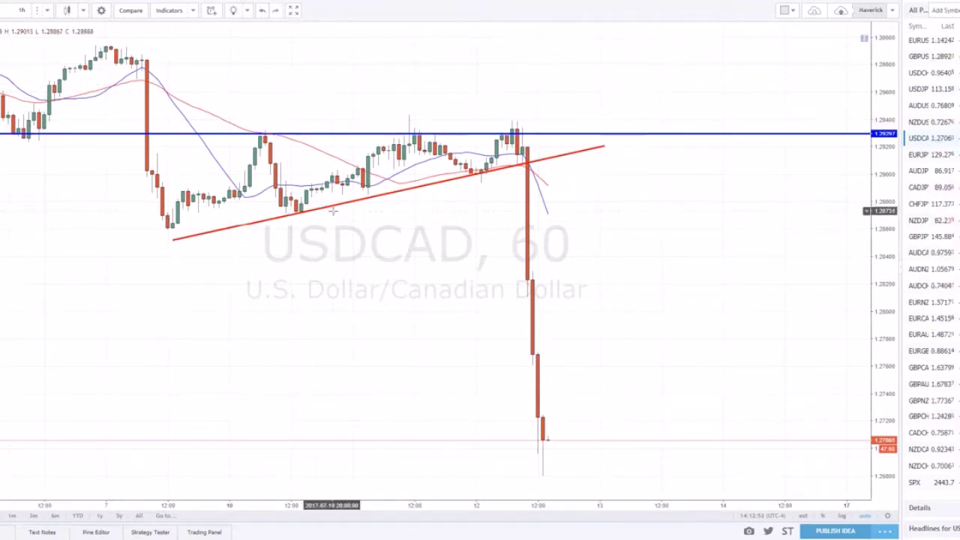
scroll(333, 211, "down", 1)
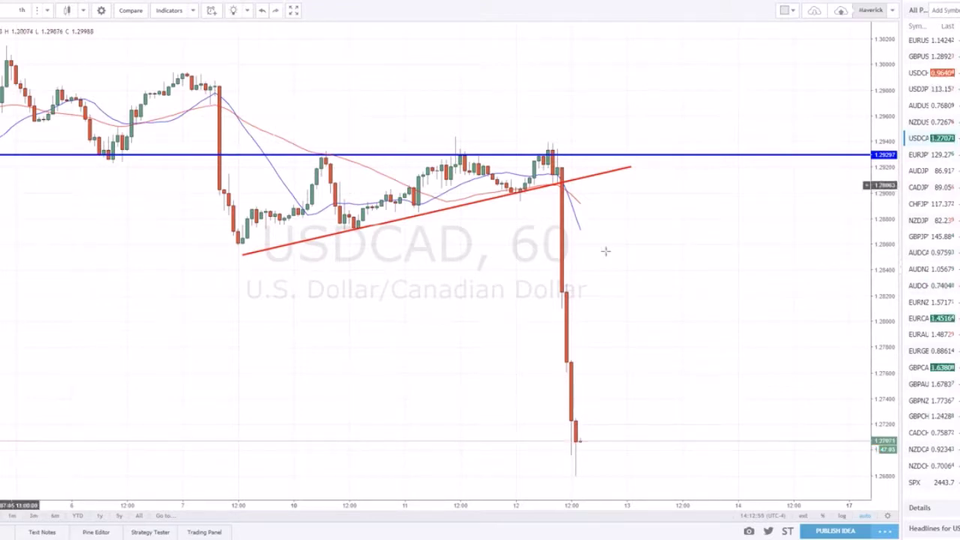
Place a down arrow beside the breakdown candle and set its color to red.
left_click(649, 215)
left_click_drag(649, 214, 591, 222)
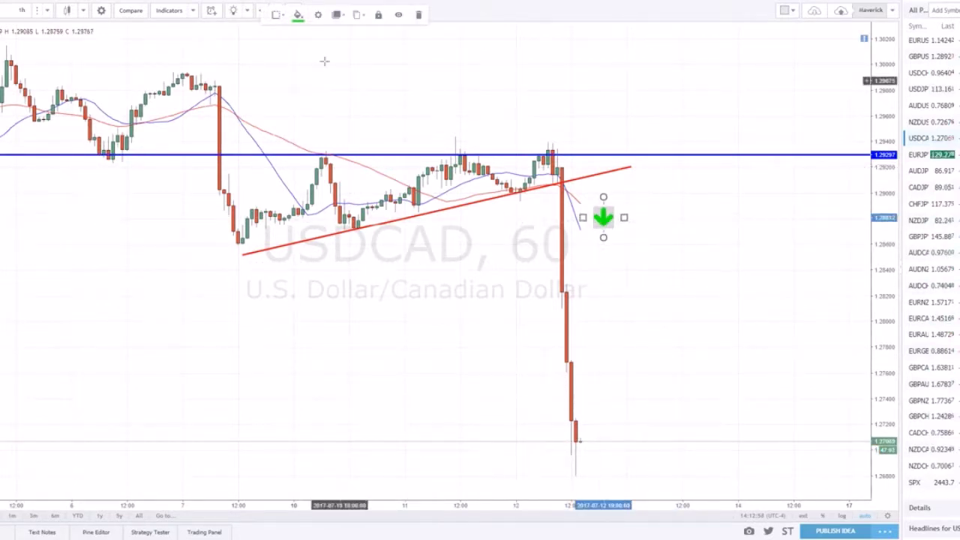
left_click(299, 15)
left_click(306, 45)
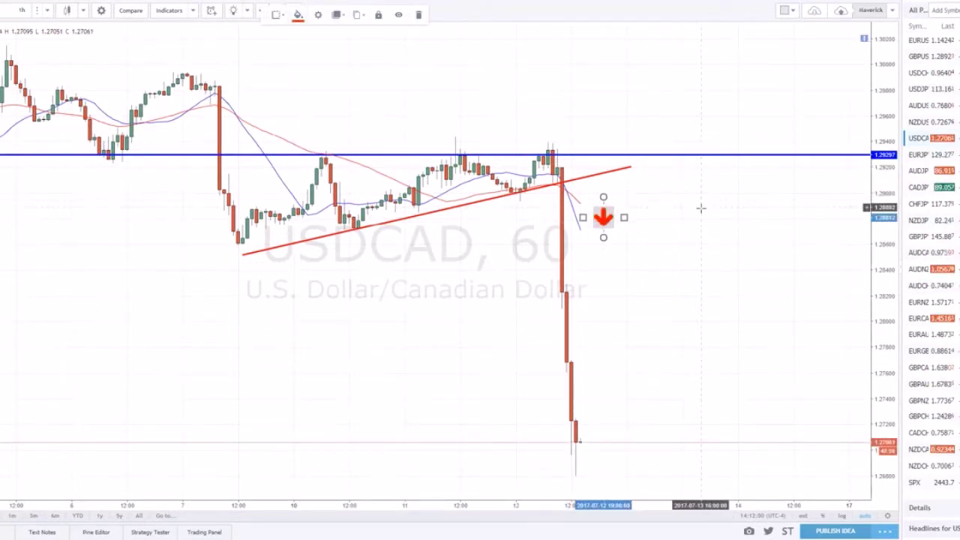
left_click(701, 199)
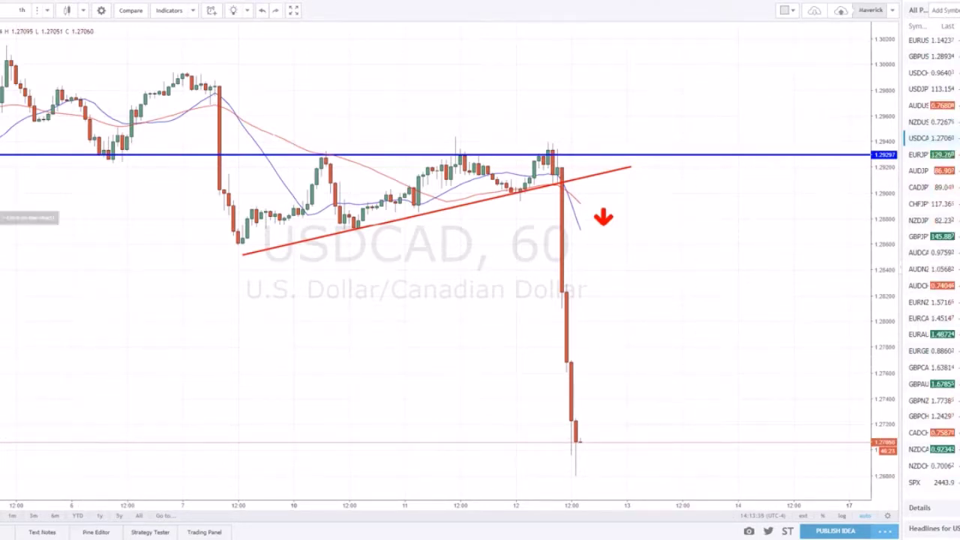
left_click(546, 199, "shift")
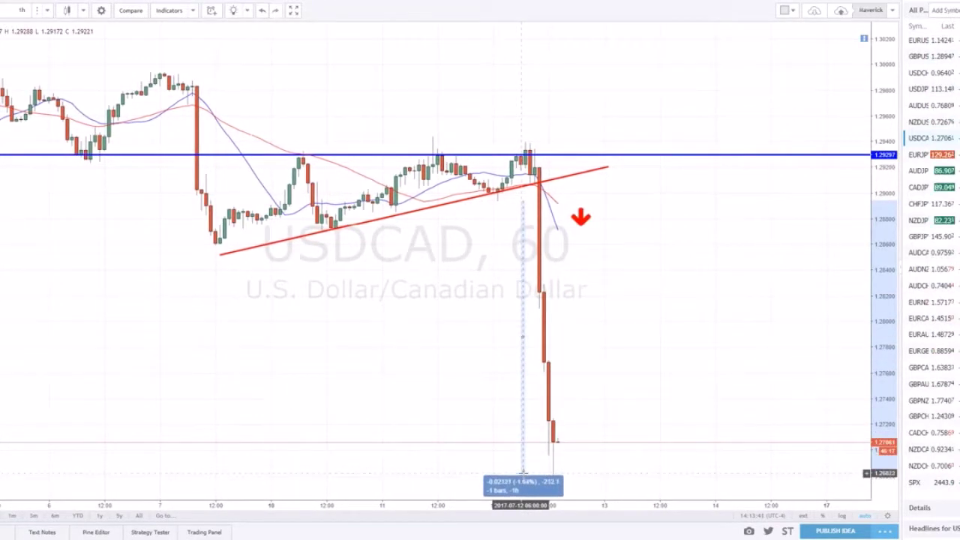
Measure the drop below the broken trendline at -0.77% over 45 bars, then clear it and zoom out.
left_click(733, 328)
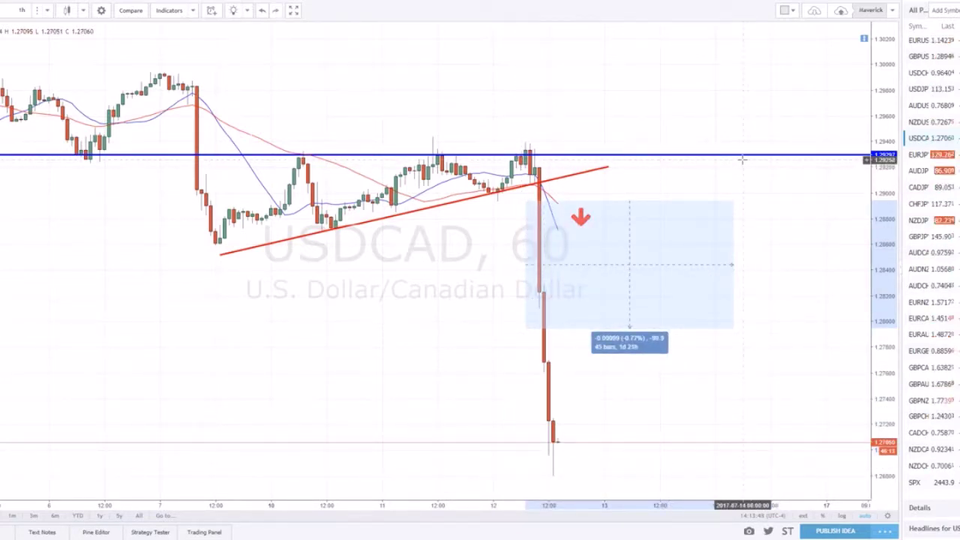
left_click(626, 322)
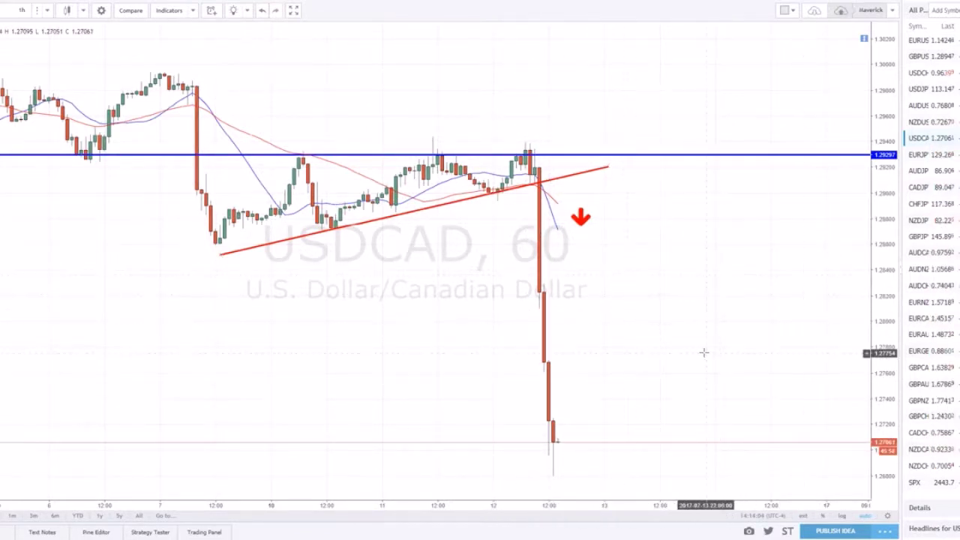
scroll(690, 367, "down", 5)
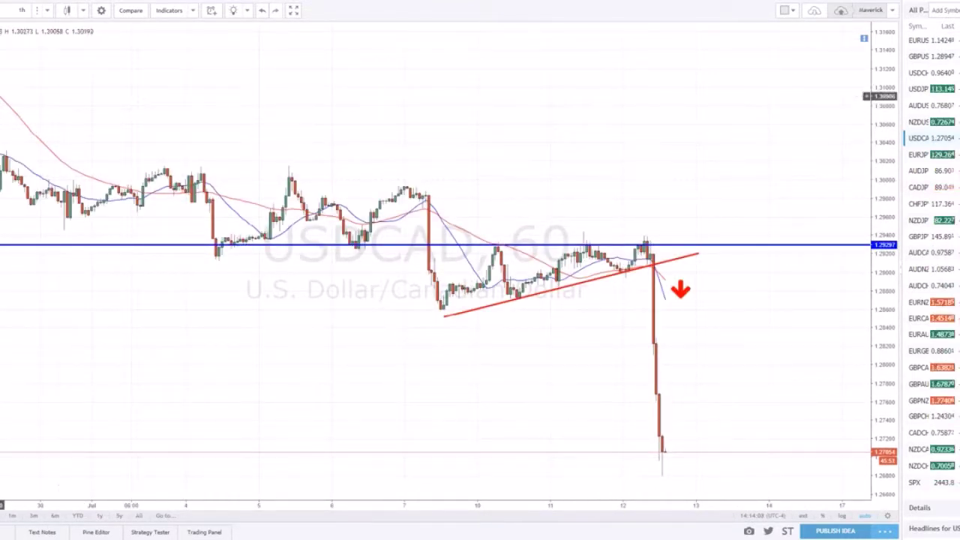
Draw a red horizontal line from the breakdown area, delete it with the trash icon, and pan the chart.
left_click(480, 306)
left_click_drag(428, 243, 702, 243)
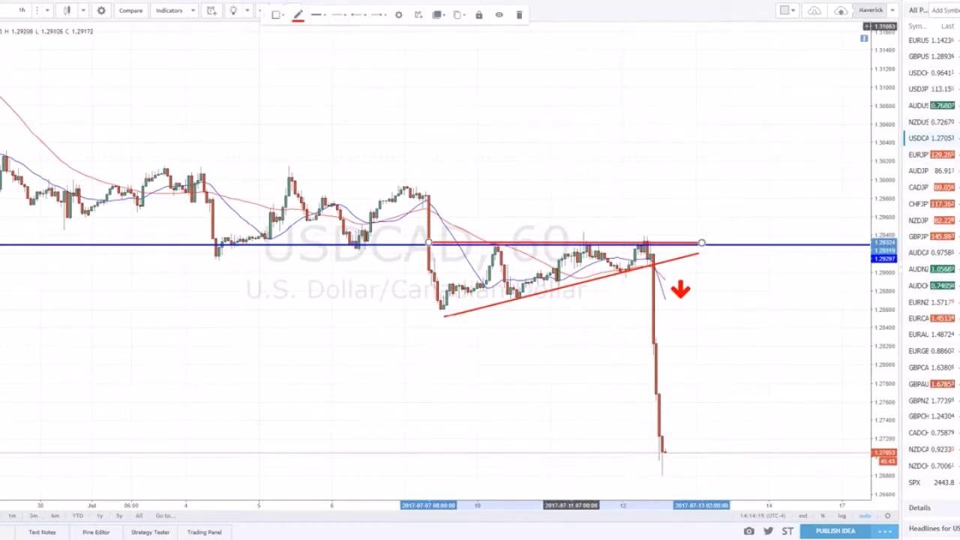
left_click(520, 14)
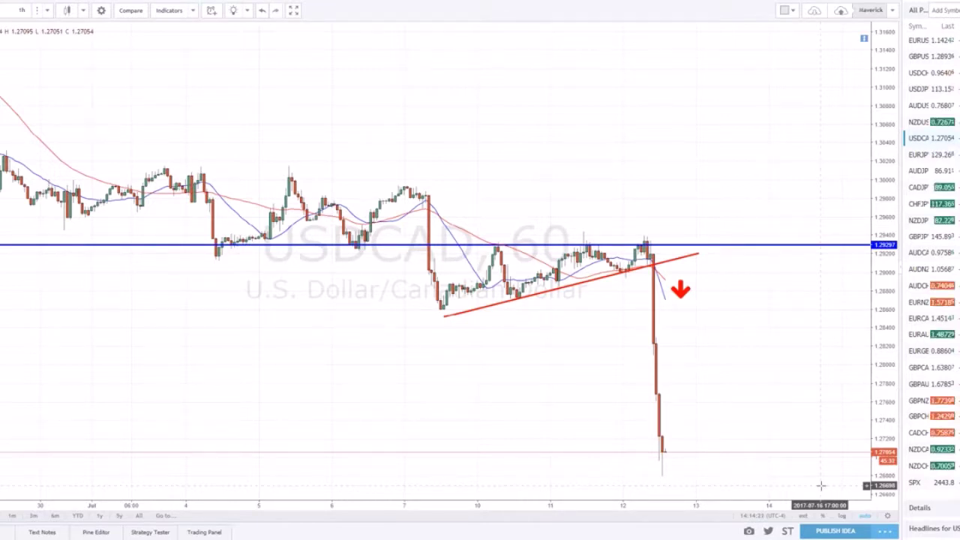
left_click_drag(725, 388, 619, 382)
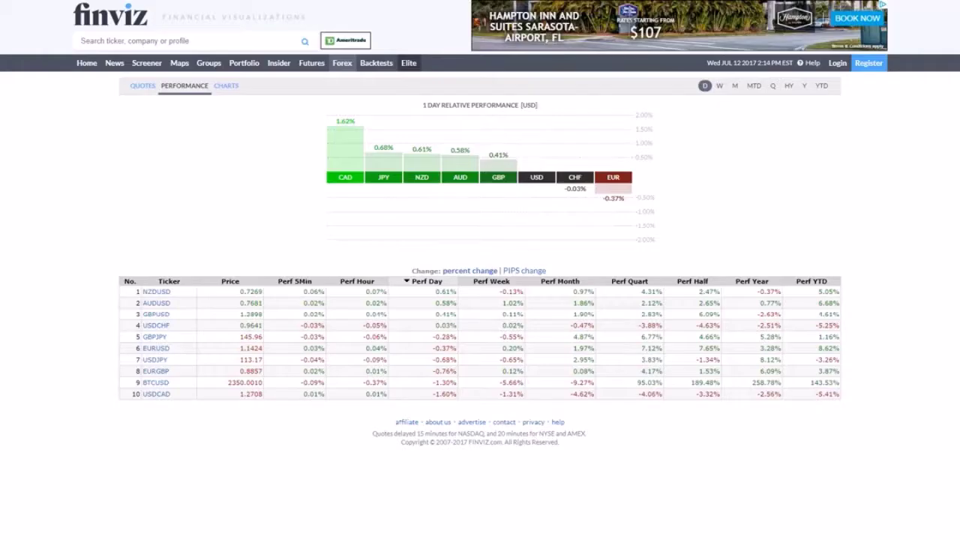
Show the one-day forex performance ranking on Finviz and dismiss the video ad.
left_click(703, 86)
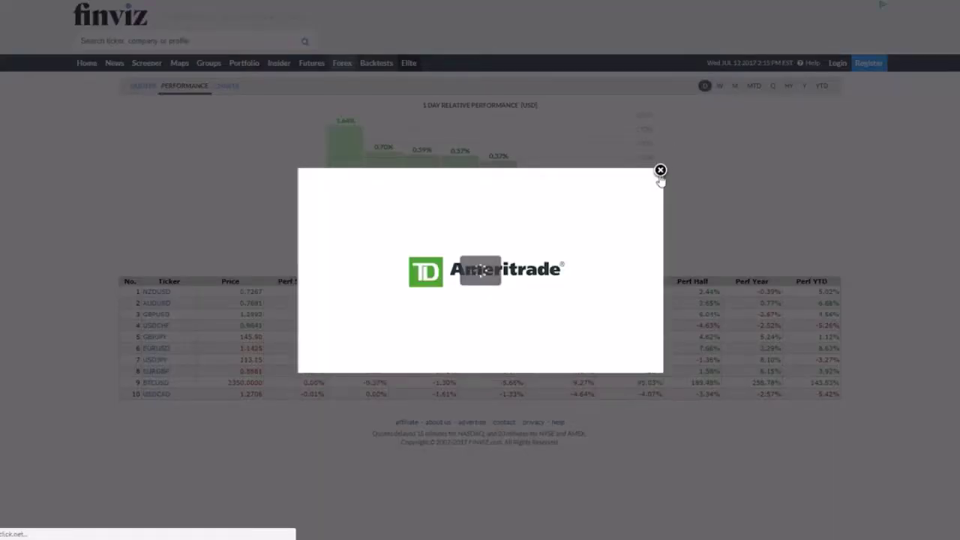
left_click(660, 173)
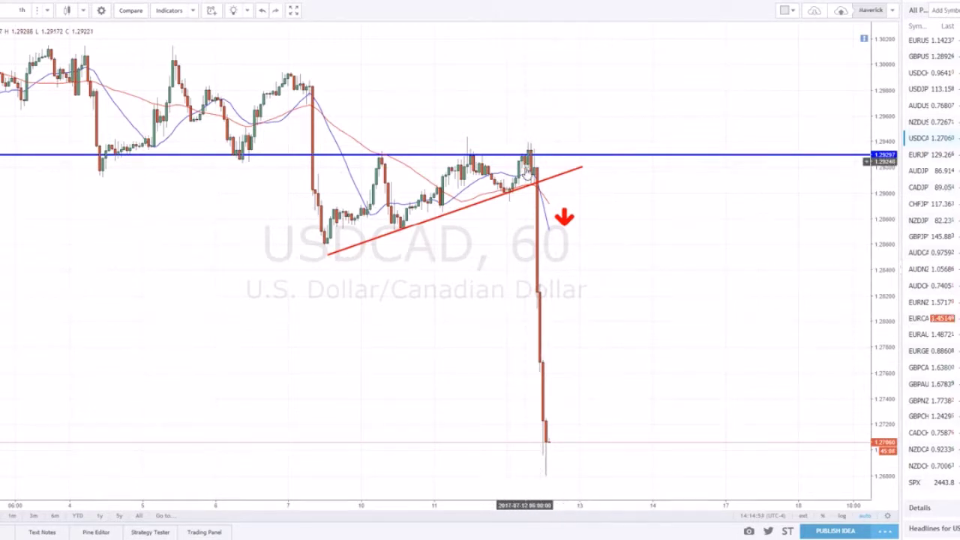
Switch USDCAD to the 1 day timeframe and zoom out to early 2016.
left_click(22, 10)
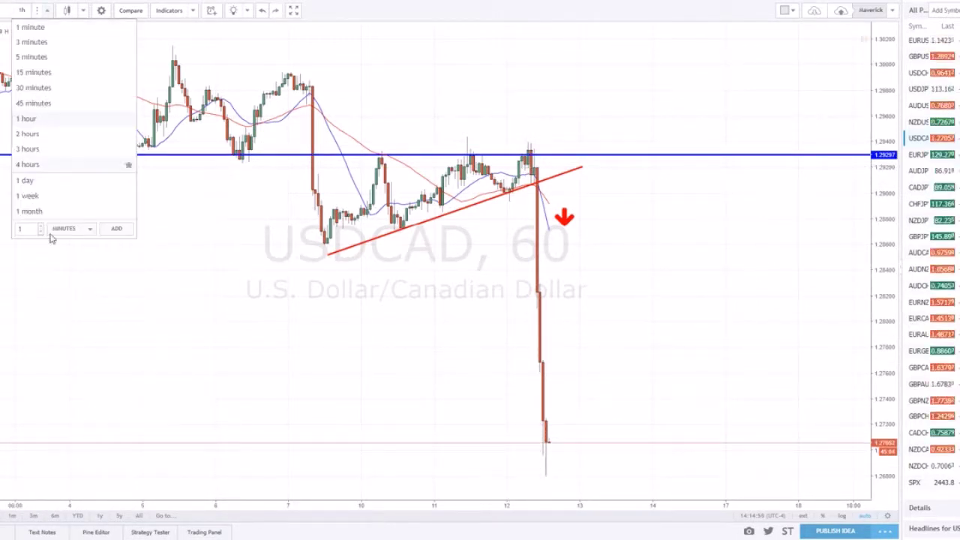
left_click(34, 180)
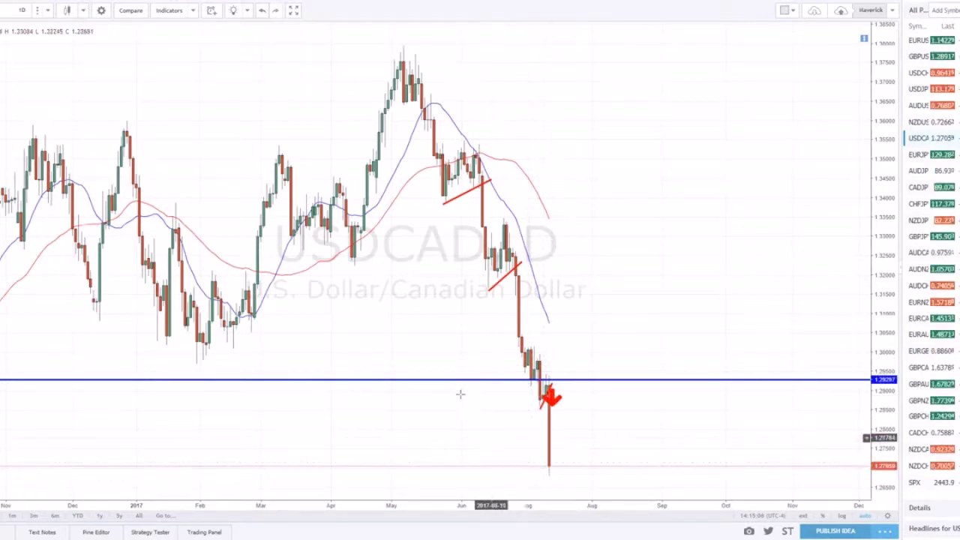
scroll(461, 431, "down", 3)
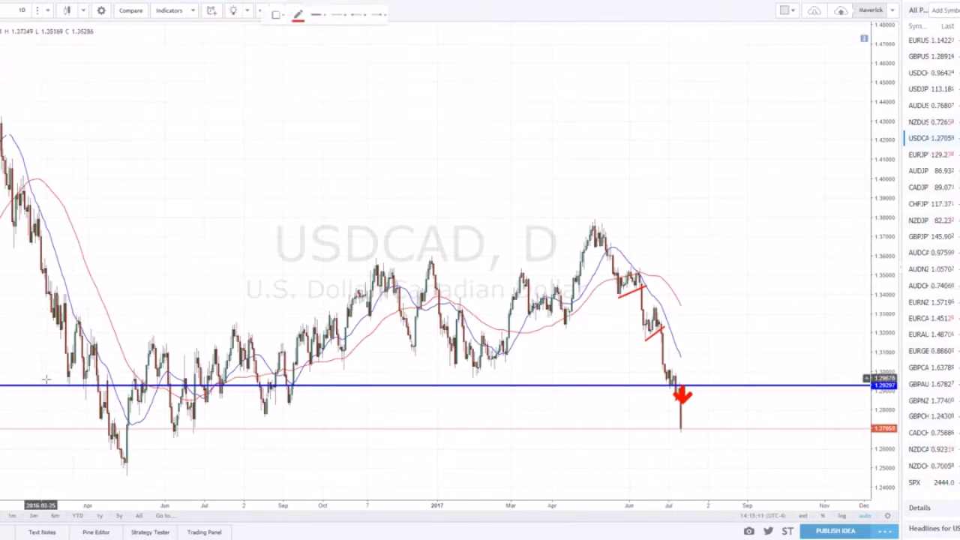
Draw a horizontal support line at the 2016 low, then delete it.
left_click(93, 468)
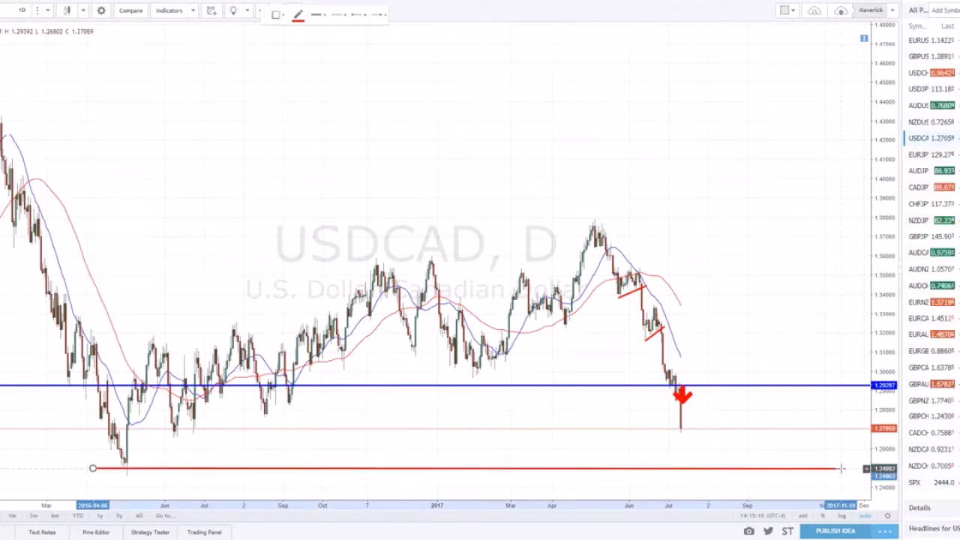
left_click(840, 471)
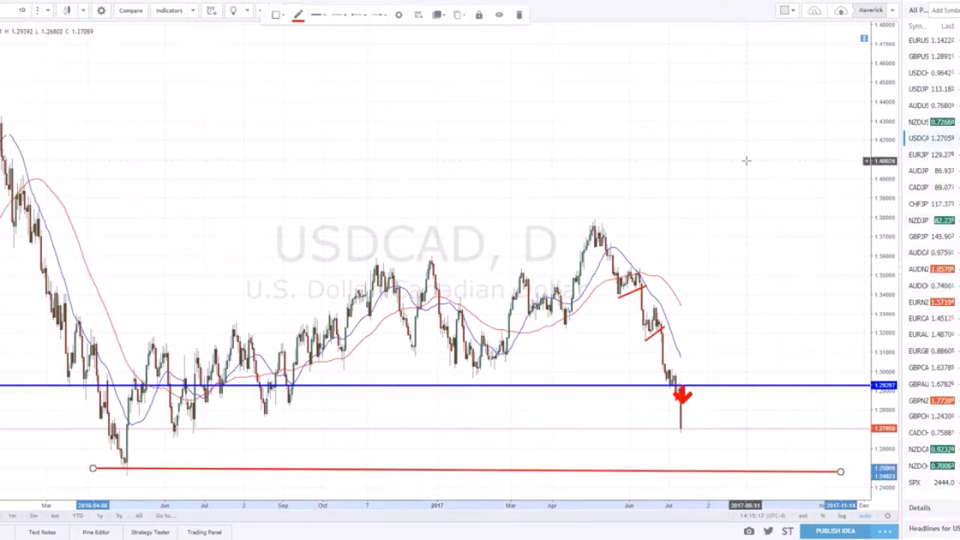
left_click(749, 210)
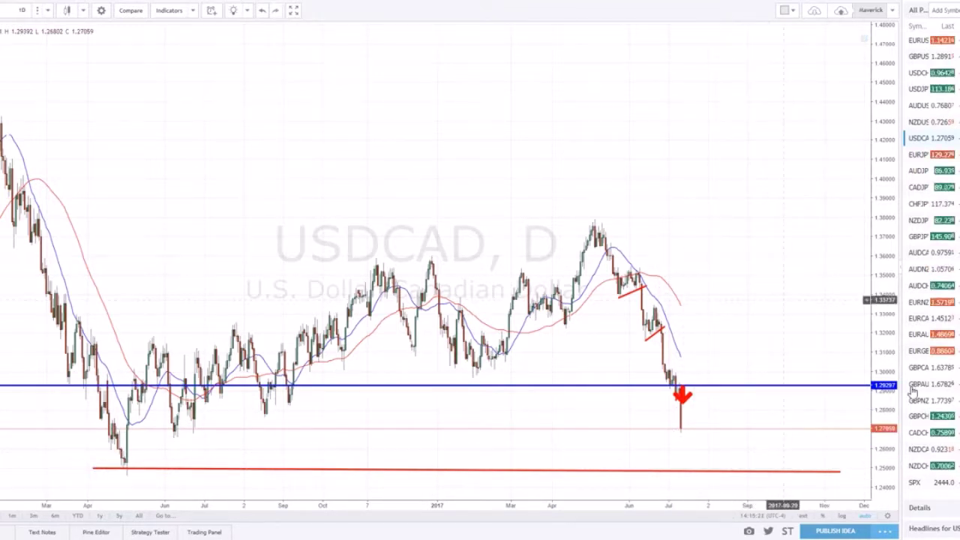
left_click(341, 469)
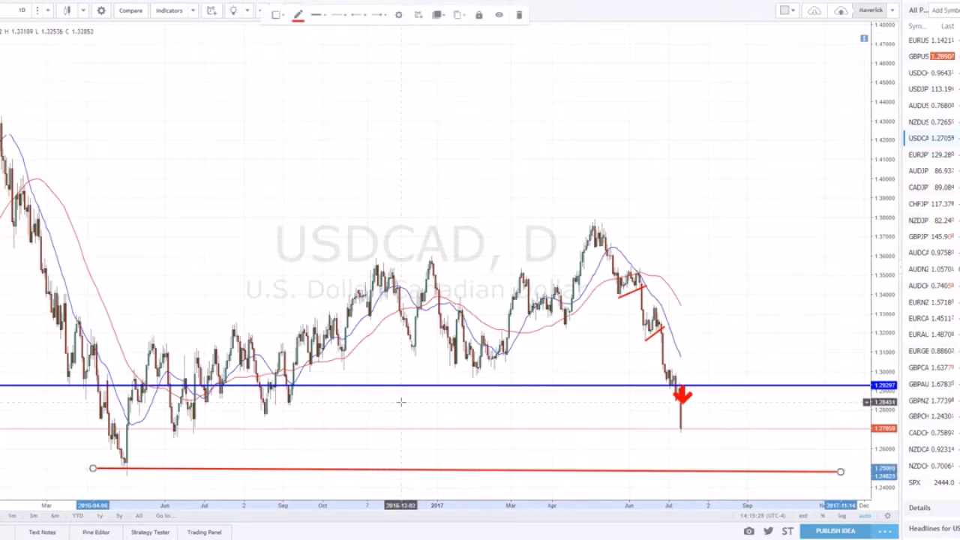
key("Delete")
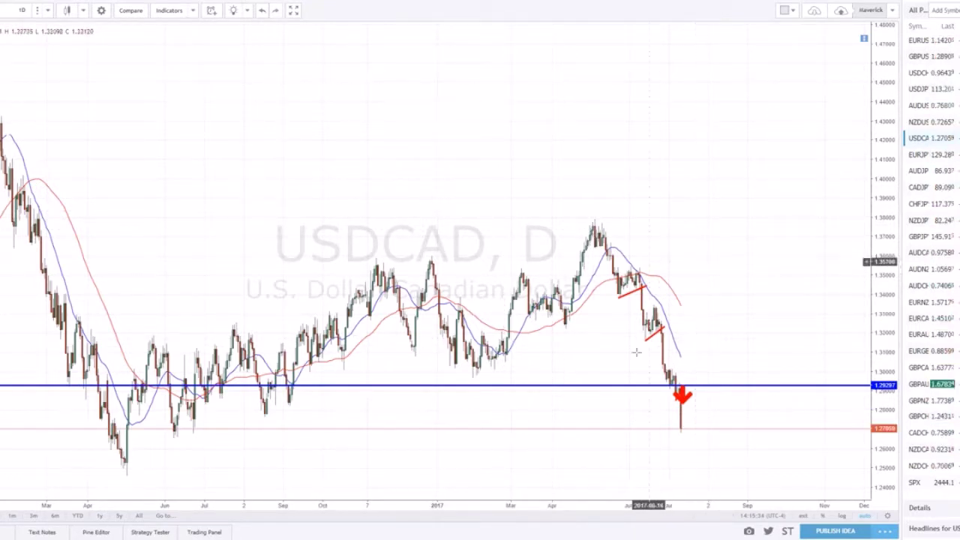
Delete the red down arrow from the daily chart.
mouse_move(680, 409)
left_mouse_down()
mouse_move(713, 390)
mouse_move(725, 367)
left_mouse_up()
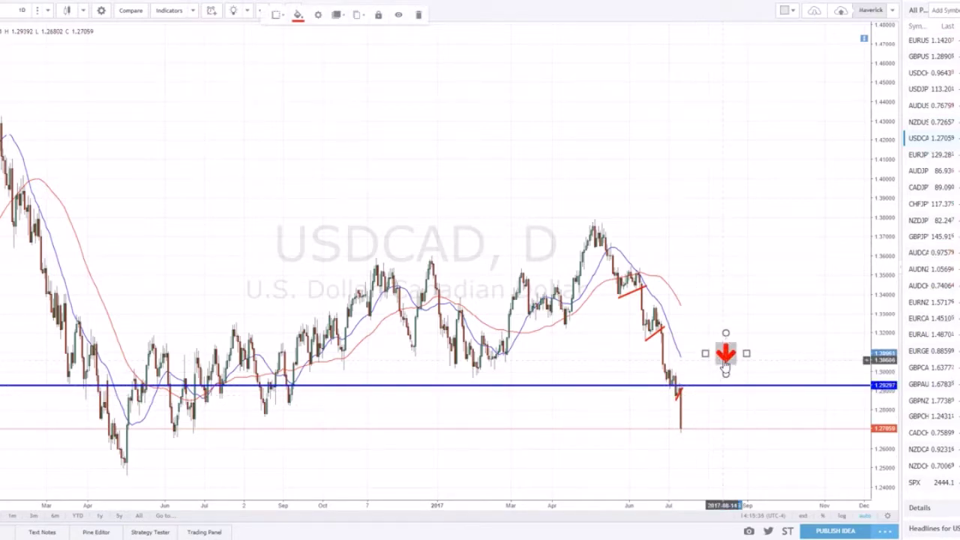
key("Delete")
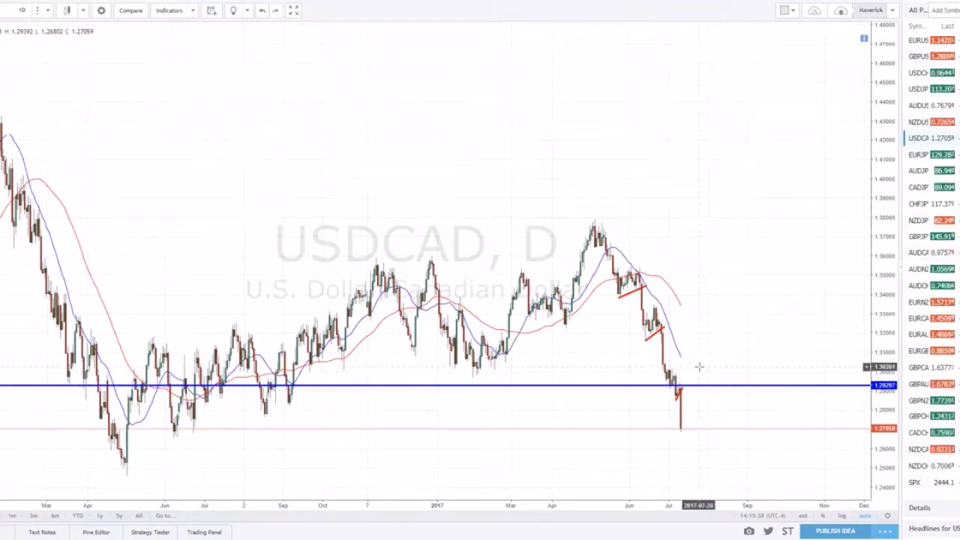
scroll(698, 367, "up", 2)
scroll(698, 366, "up", 1)
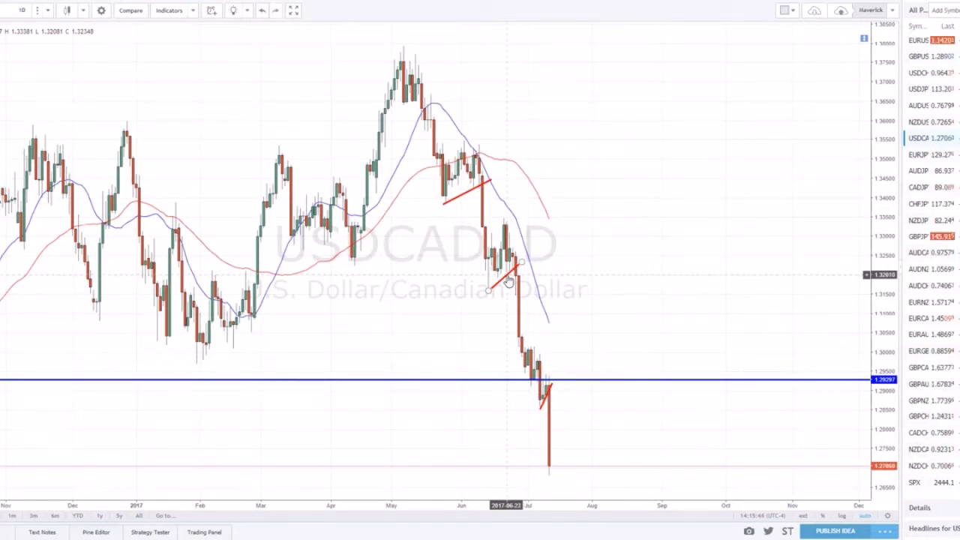
Delete the upper, lower and small red trendlines.
left_click(461, 195)
key("Delete")
left_click(489, 291)
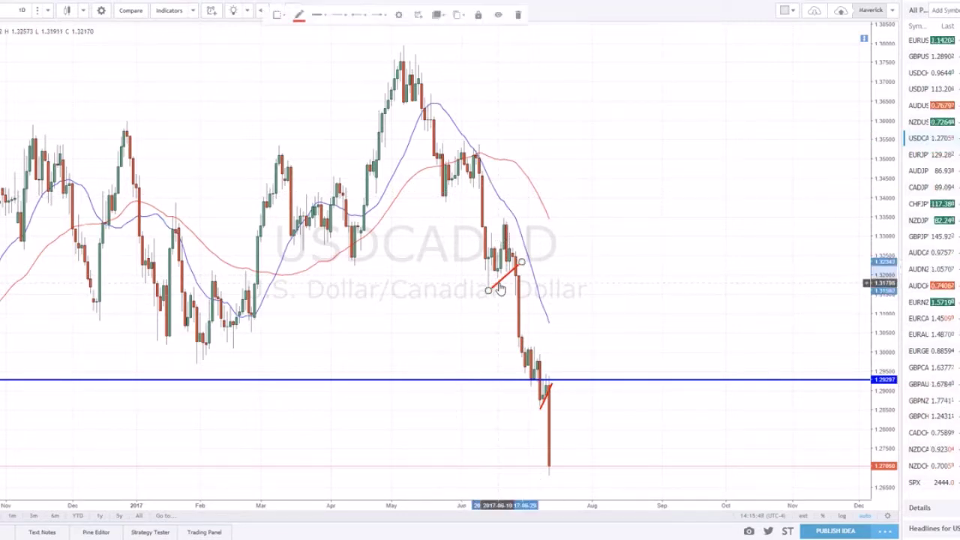
key("Delete")
left_click(546, 398)
key("Delete")
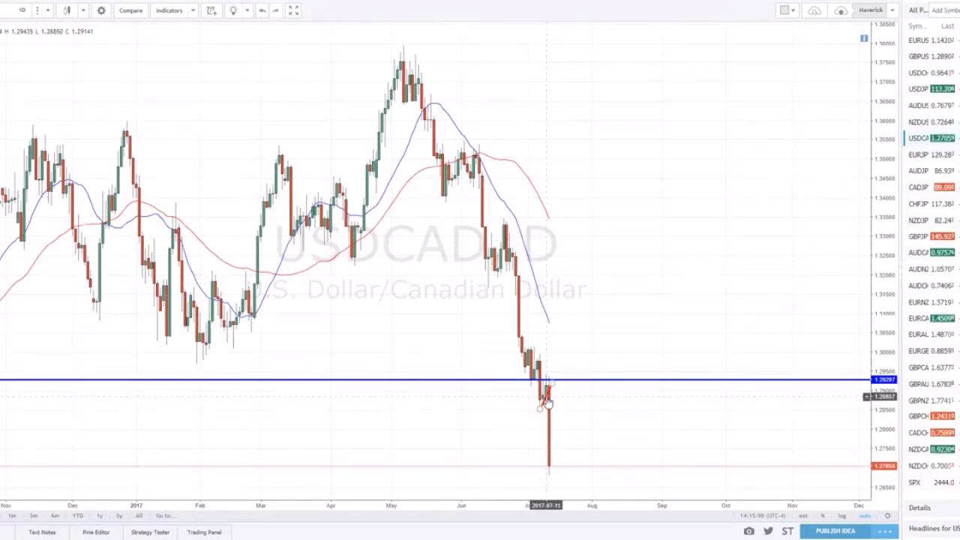
Delete the blue horizontal line at the 1.29297 level.
scroll(637, 360, "down", 2)
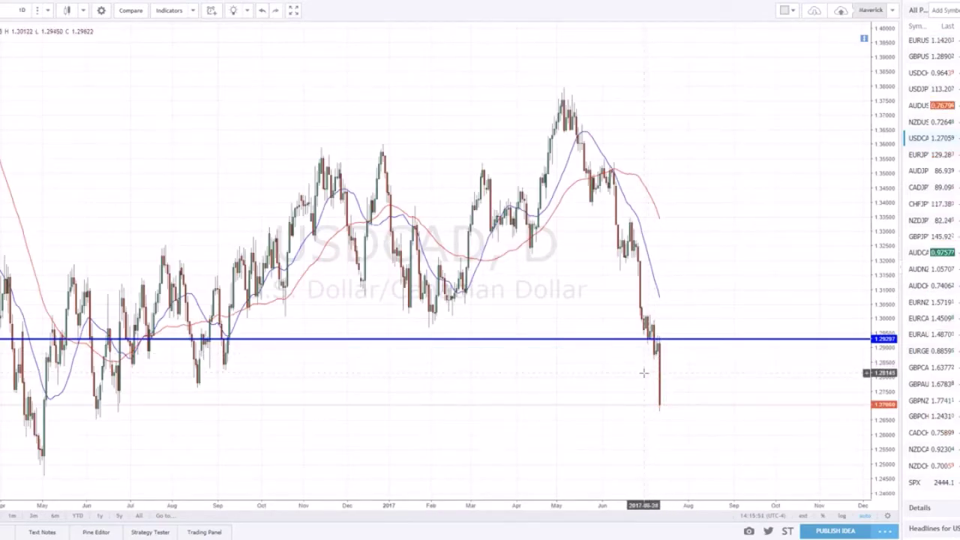
scroll(705, 366, "up", 1)
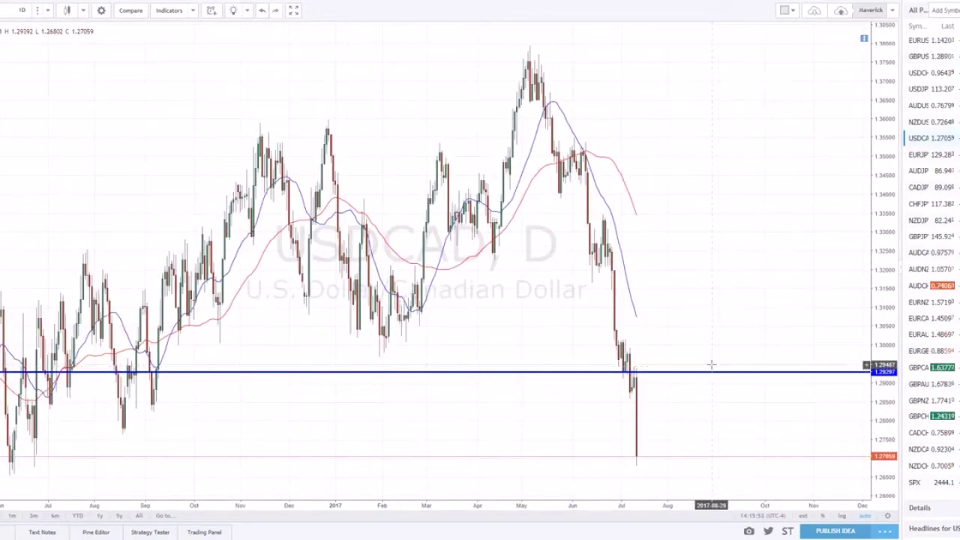
left_click(670, 372)
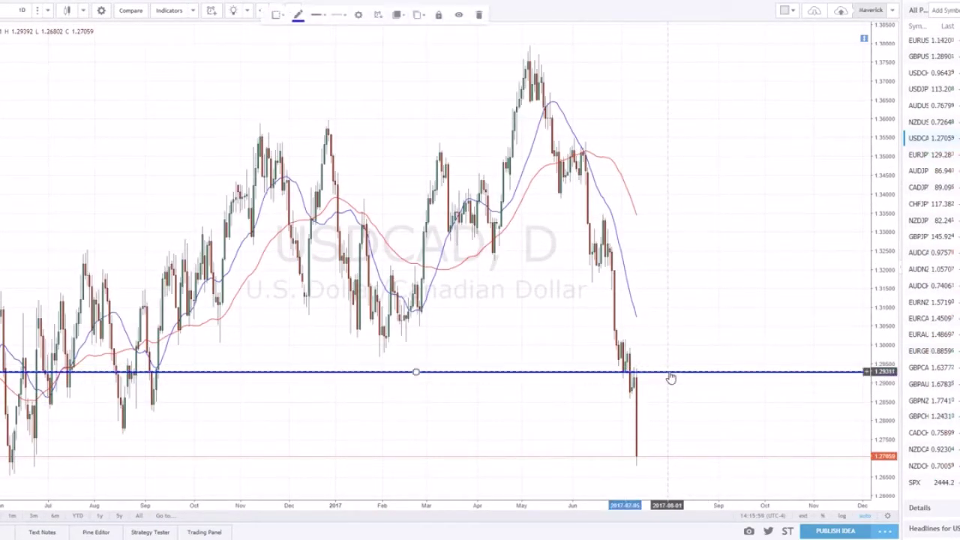
key("Delete")
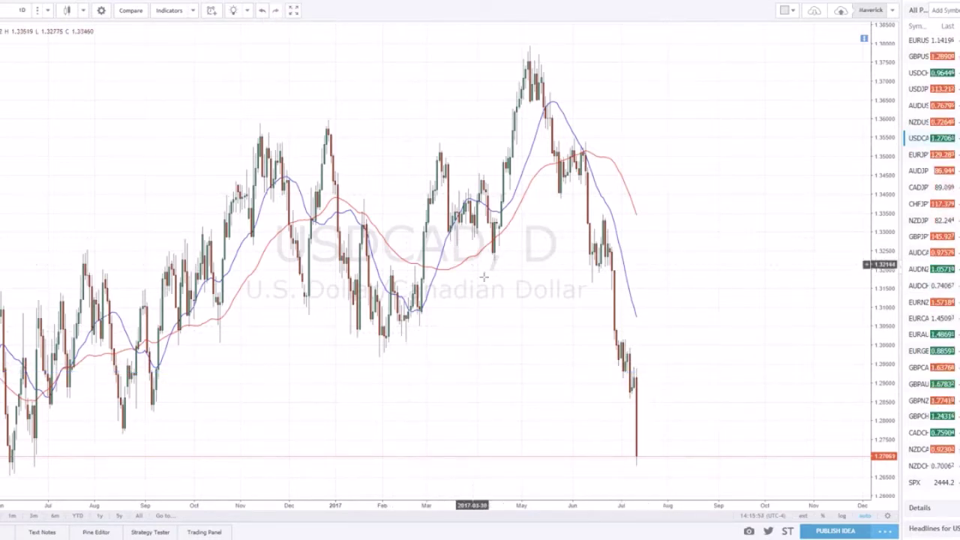
scroll(469, 262, "up", 1)
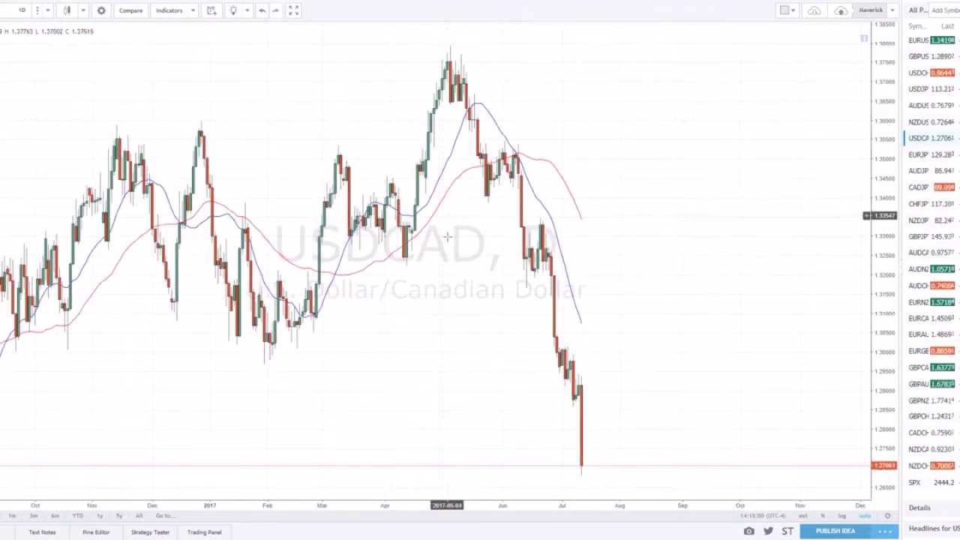
scroll(447, 237, "up", 1)
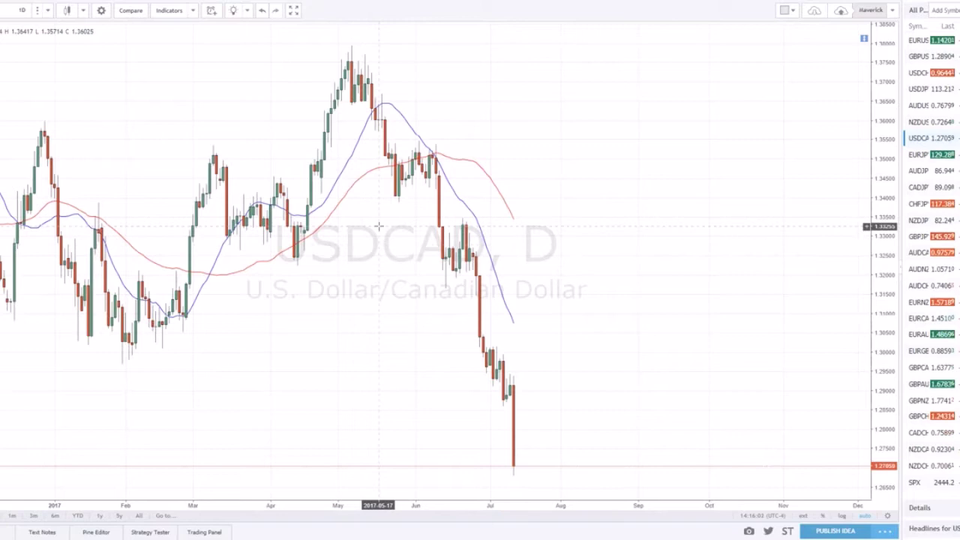